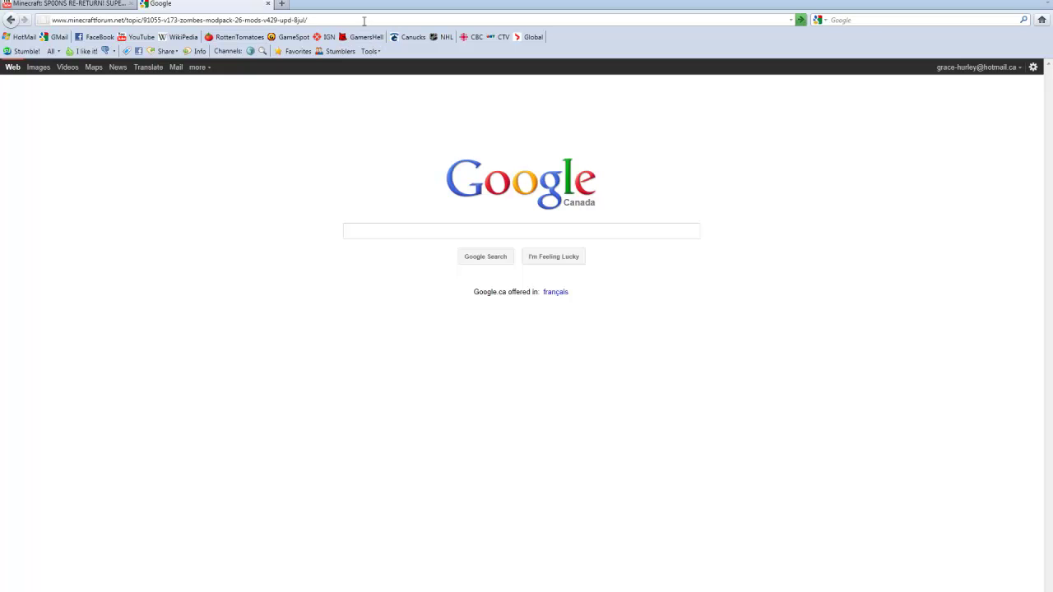
Load the Zombe's modpack topic on minecraftforum.net and close the YouTube tab
key("Return")
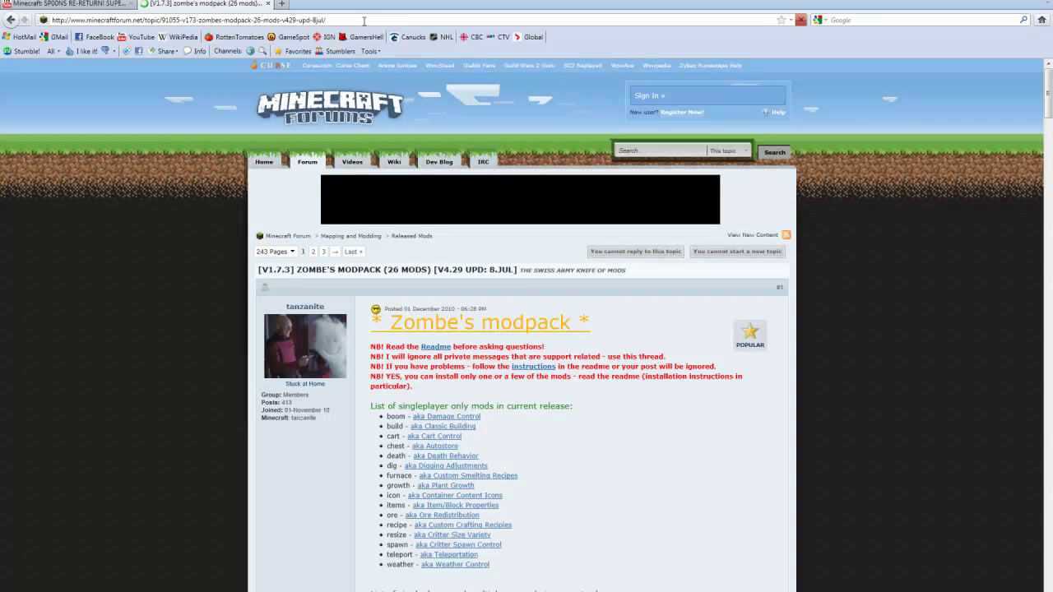
left_click(130, 5)
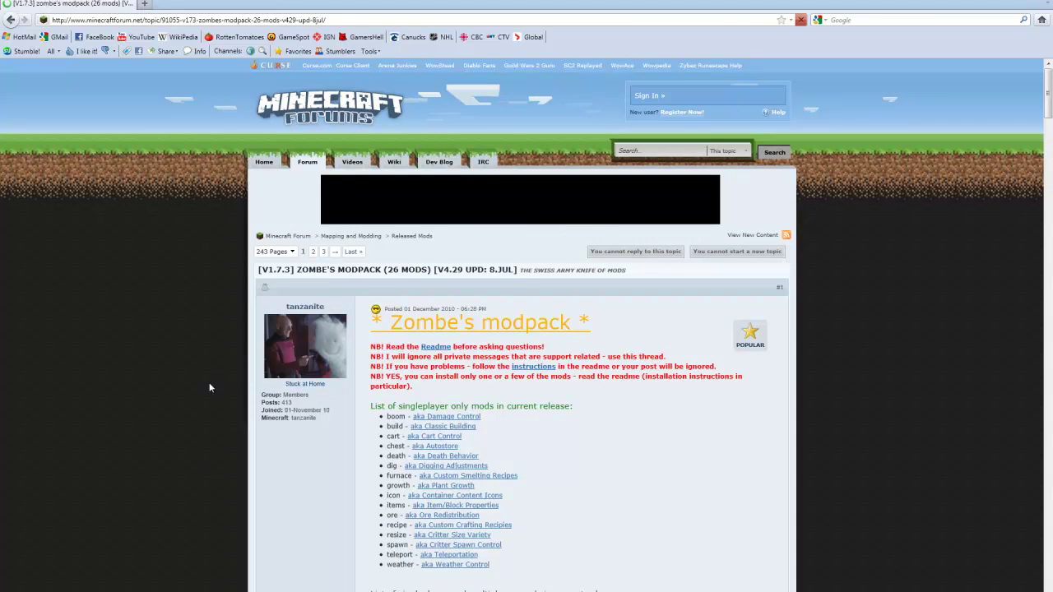
Download Zombe's modpack v4.29 from the topic's download link and open the zip with WinRAR
scroll(210, 388, "down", 10)
scroll(220, 402, "up", 7)
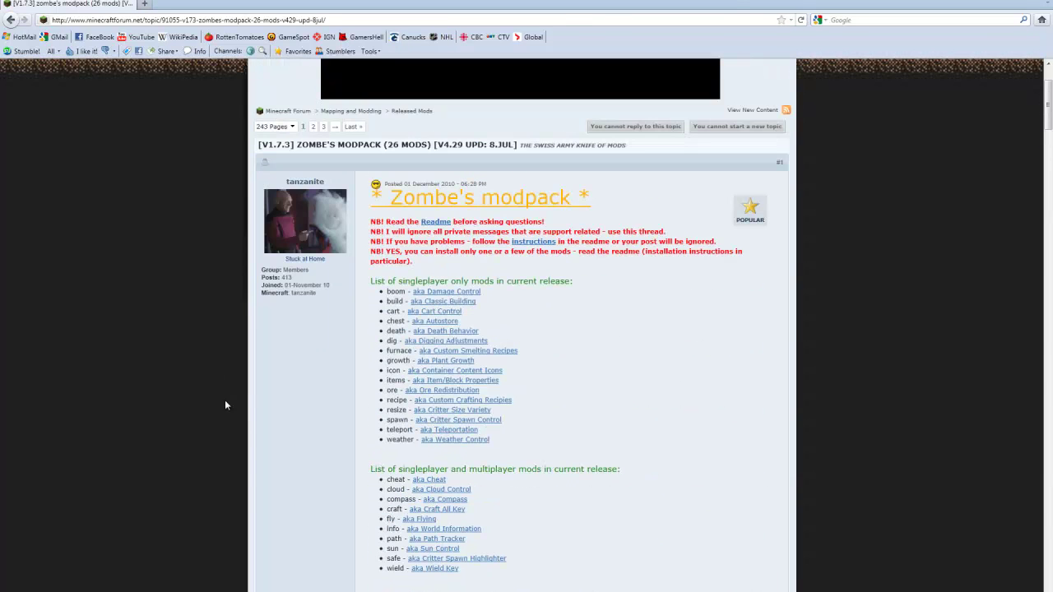
scroll(228, 405, "down", 6)
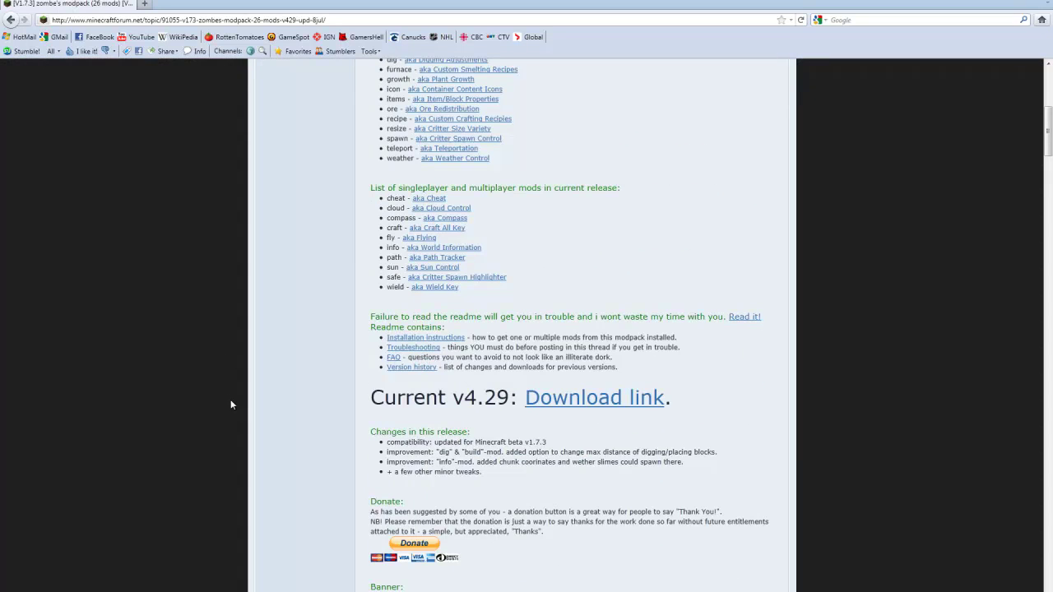
scroll(228, 425, "up", 8)
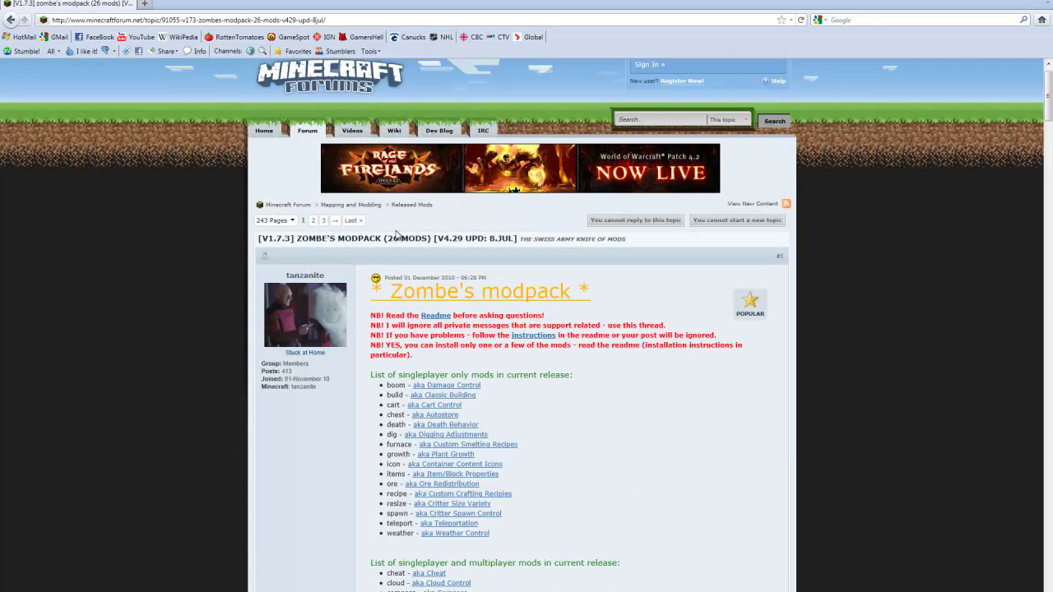
scroll(1050, 148, "down", 3)
left_click_drag(1048, 125, 1044, 138)
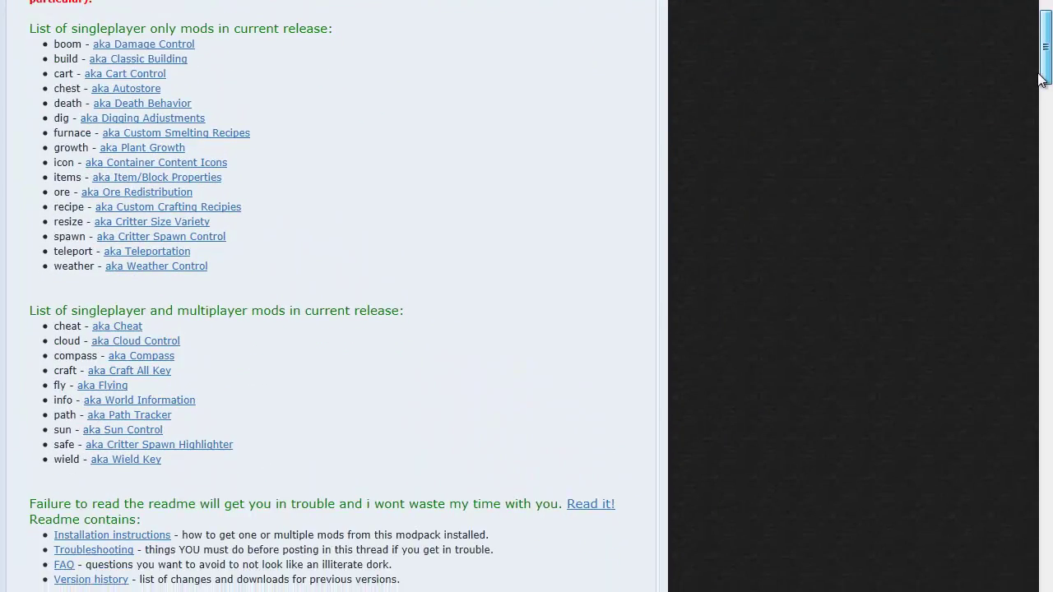
scroll(1040, 82, "down", 5)
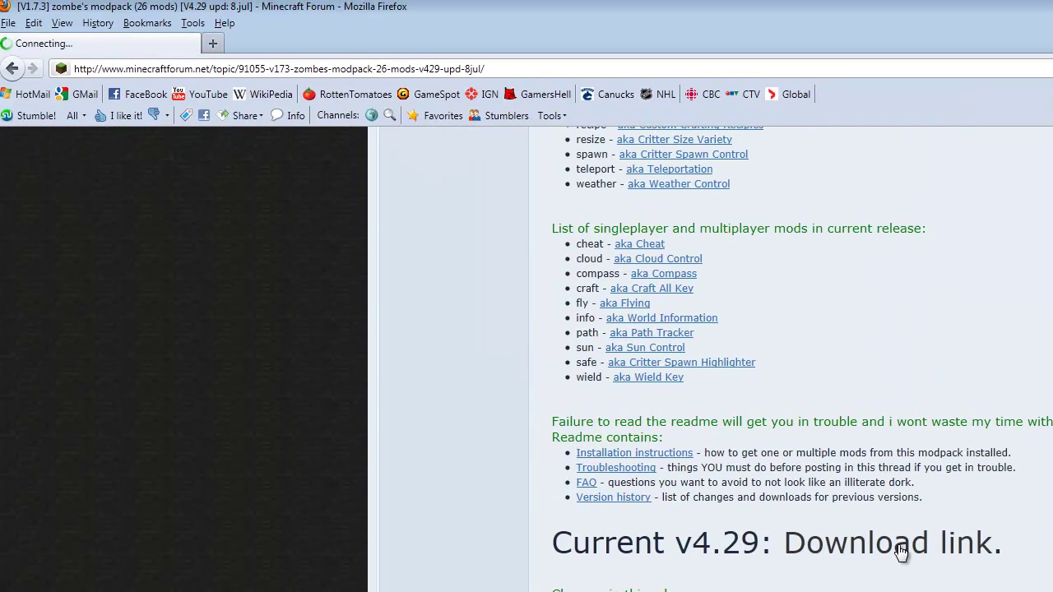
left_click(378, 379)
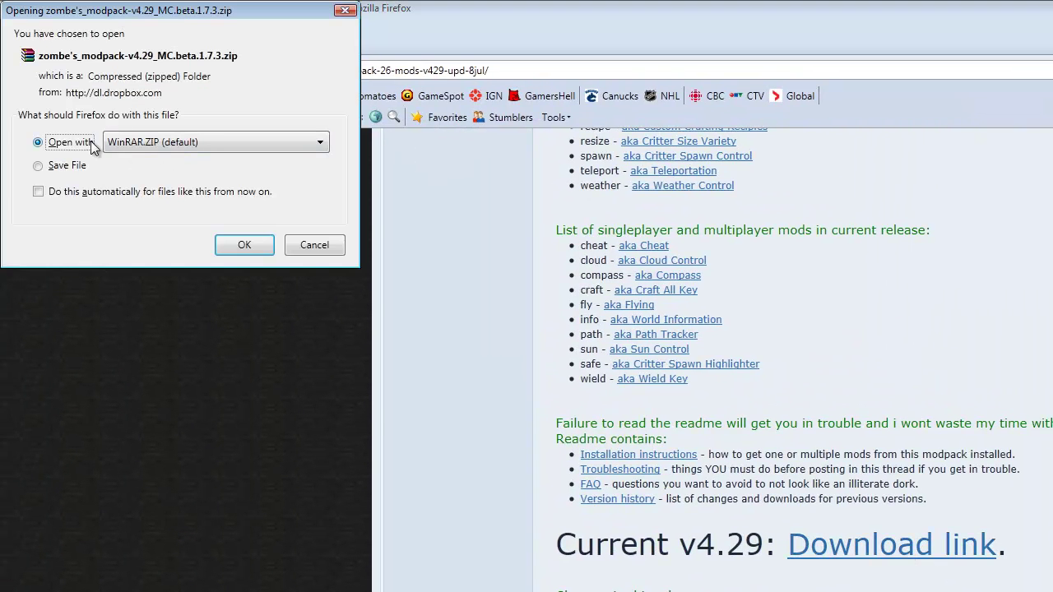
left_click(37, 165)
left_click(39, 148)
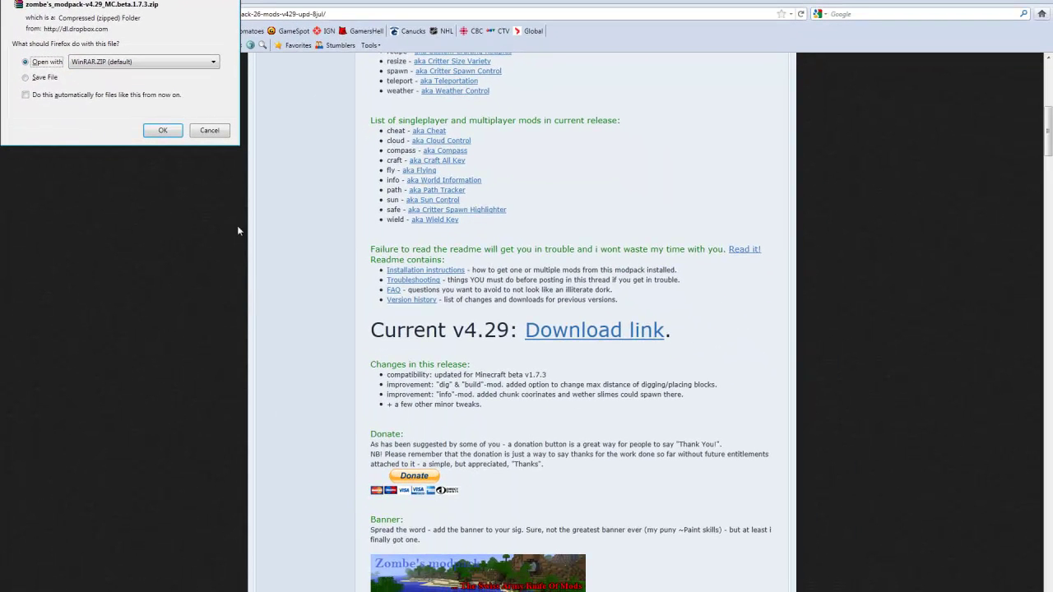
left_click(160, 132)
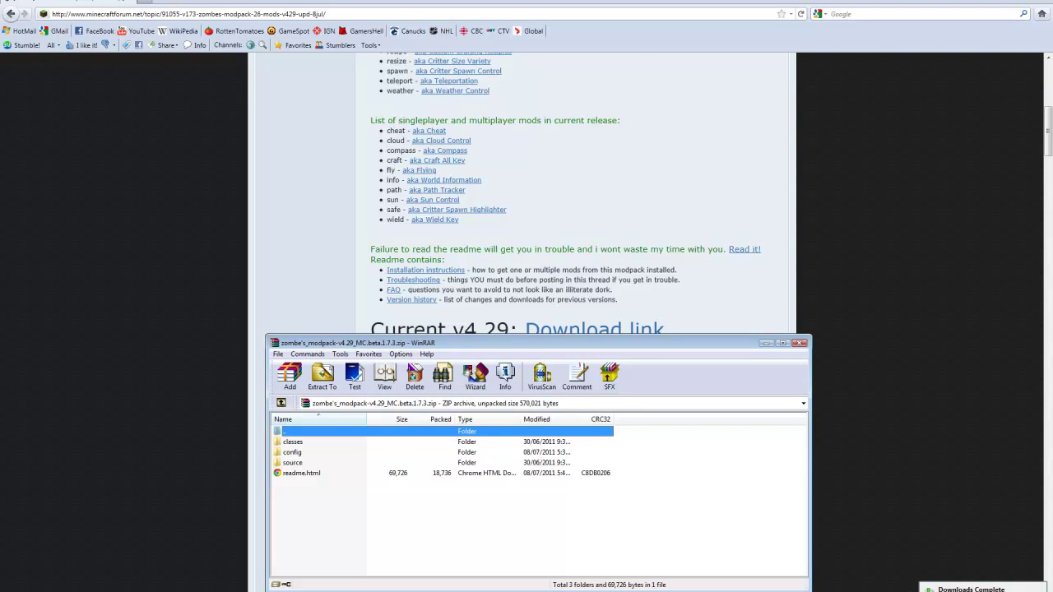
Minimise the browser and dismiss the Downloads window, leaving only the modpack archive over the desktop
left_click(981, 1)
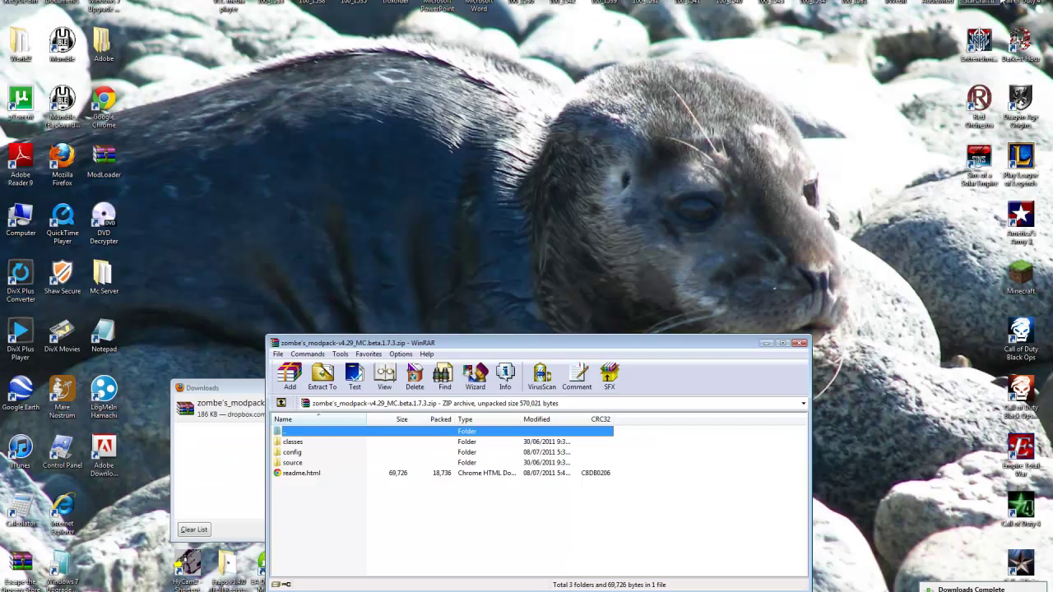
left_click(241, 403)
left_click(417, 389)
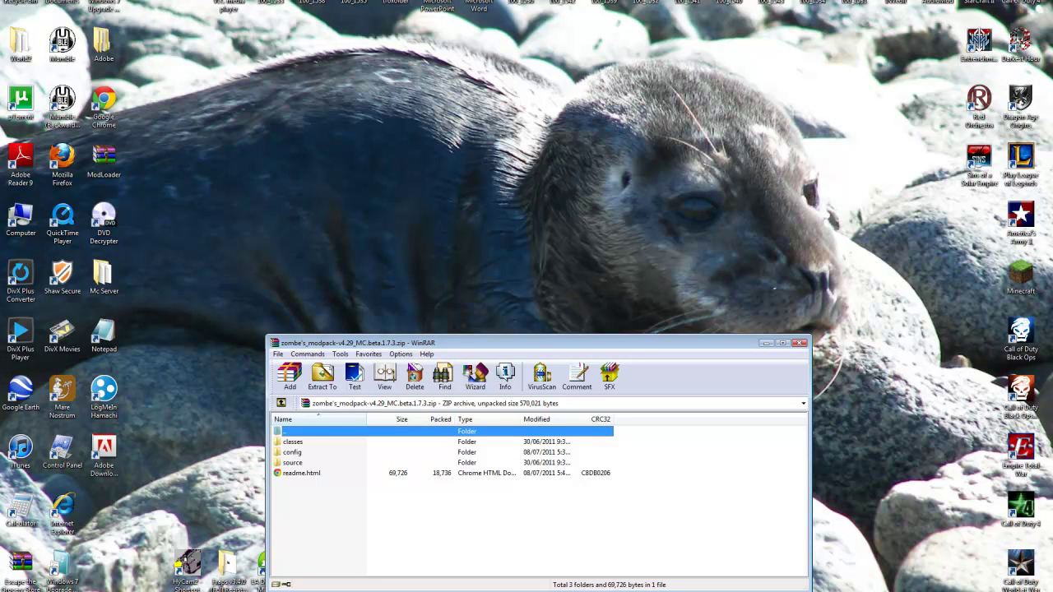
Create a new folder named modz on the desktop
right_click(108, 508)
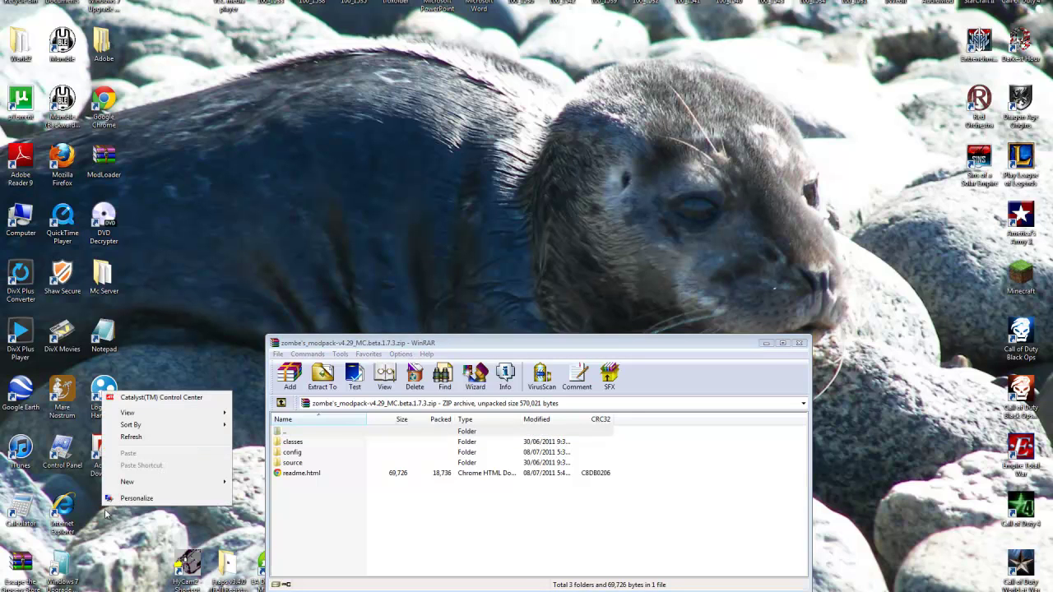
mouse_move(165, 490)
left_click(259, 344)
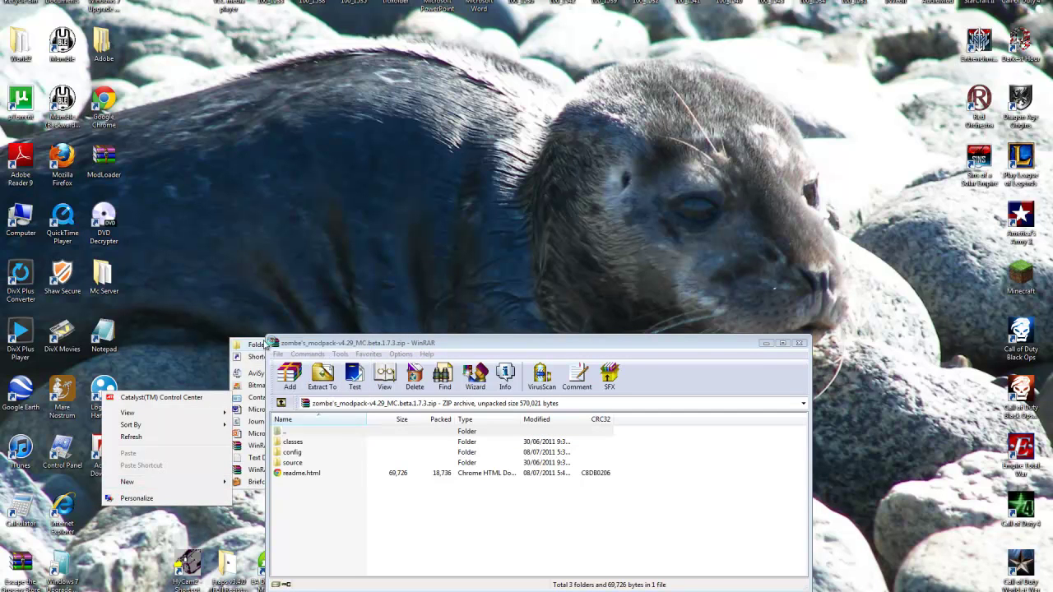
type("modz")
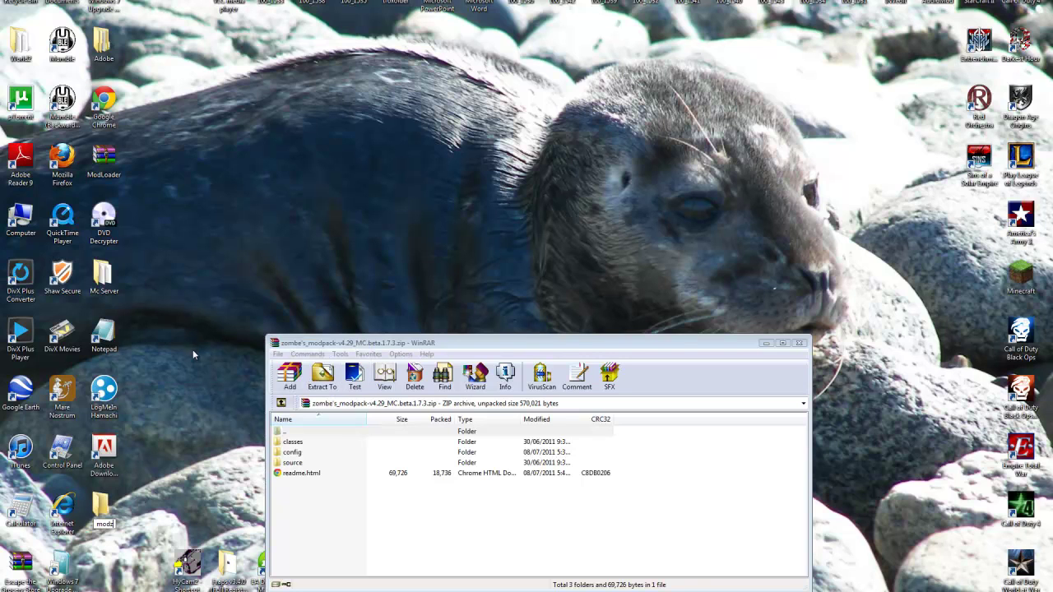
Extract the classes, config and source folders and readme.html from the archive into modz, and close the archive
left_click_drag(297, 530, 102, 510)
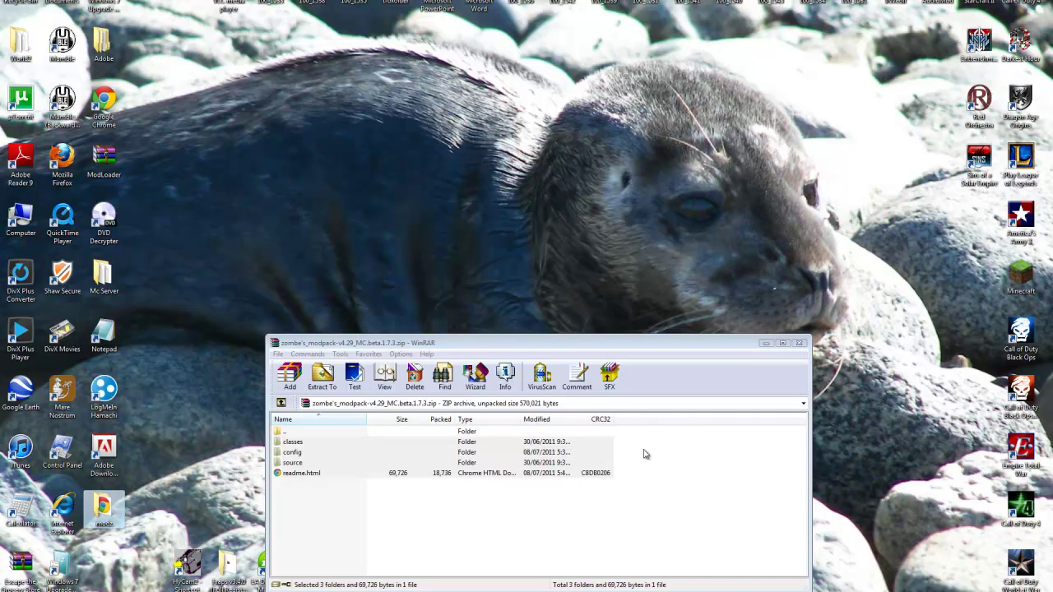
left_click(798, 343)
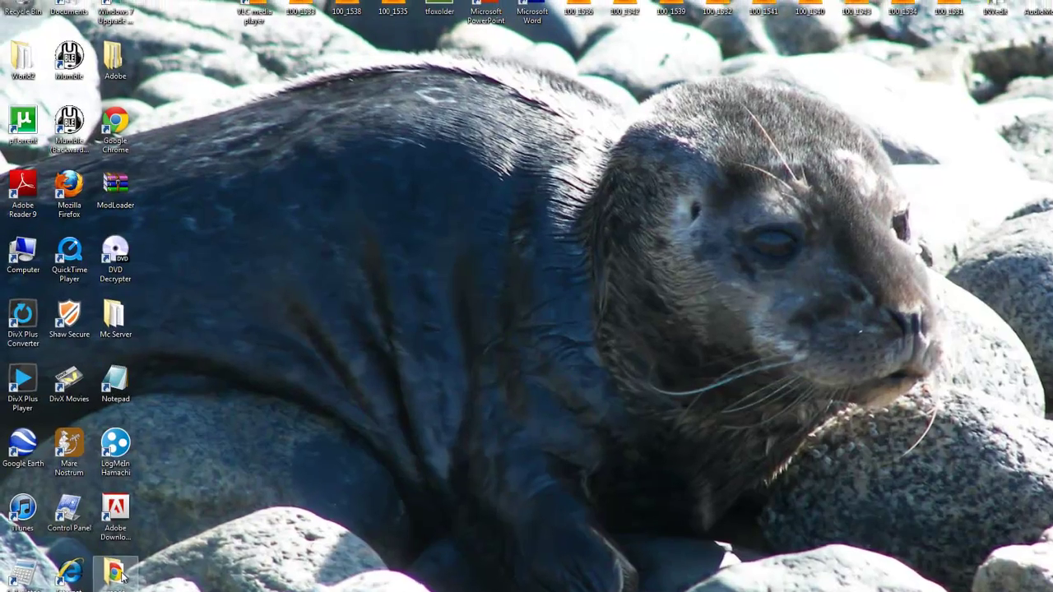
Inspect the class files in the modz folder's classes subfolder, return to modz and minimise its window
double_click(102, 508)
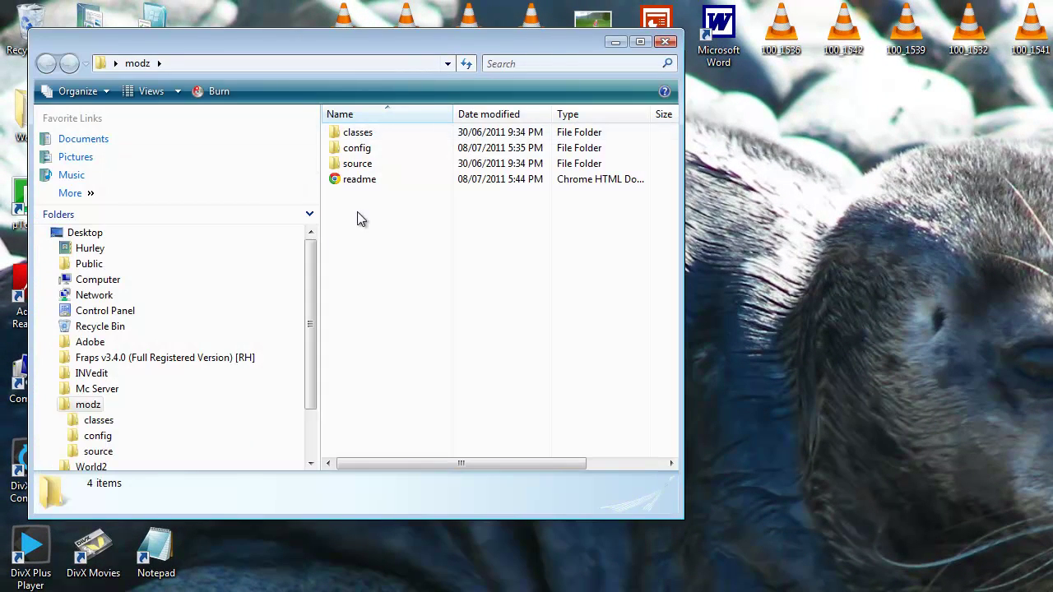
double_click(379, 134)
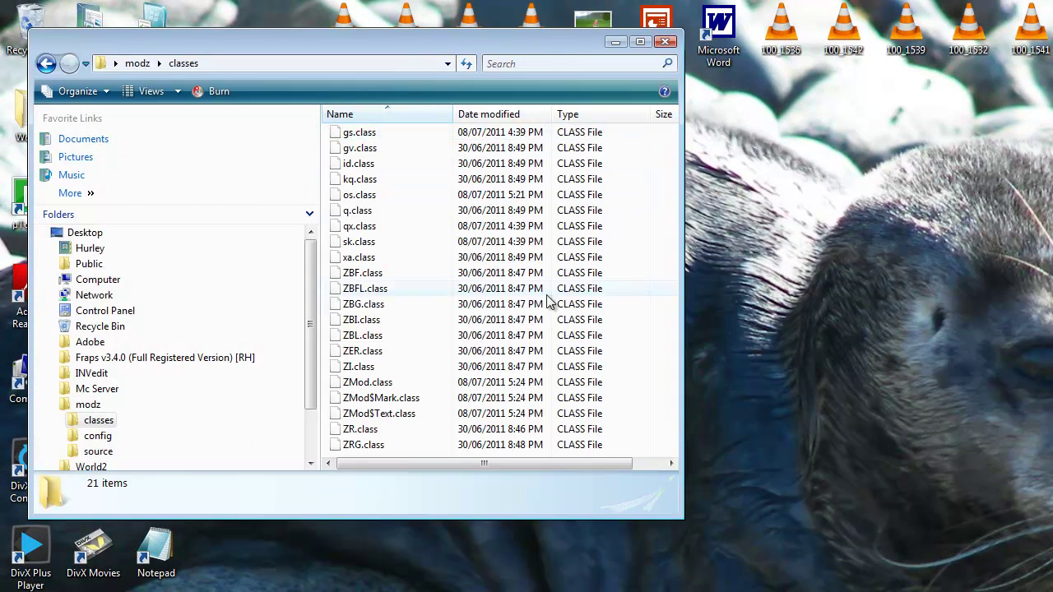
left_click_drag(406, 40, 693, 268)
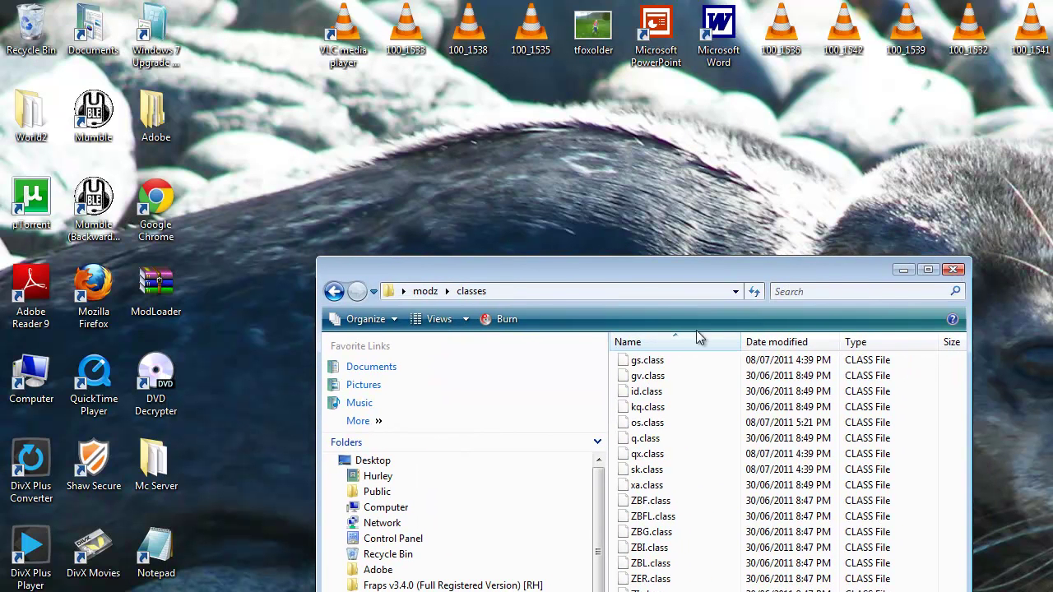
left_click(334, 291)
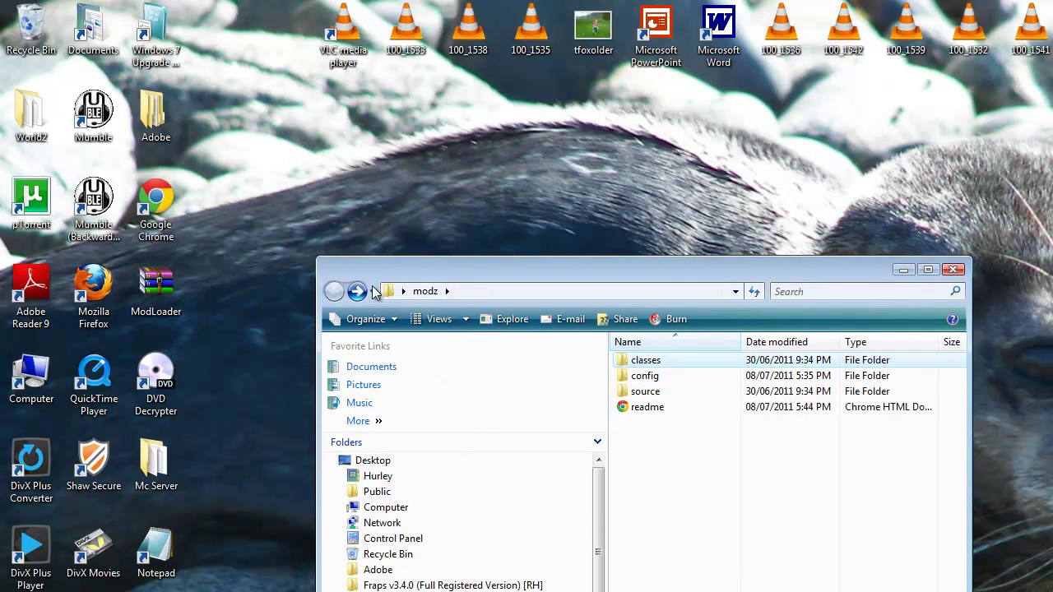
left_click(908, 271)
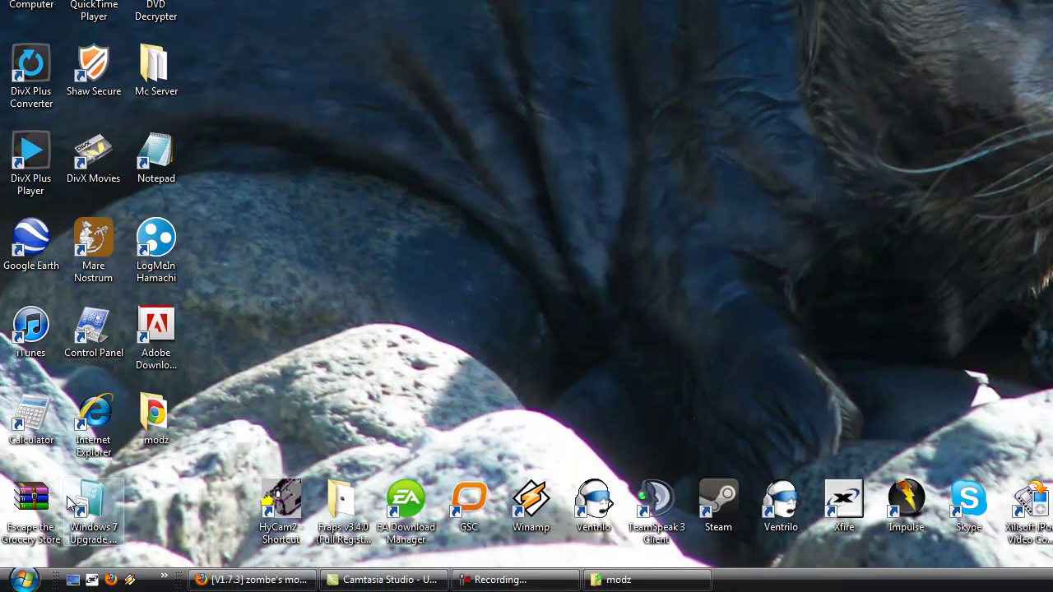
Open the %appdata% location with Run and go to the bin folder inside .minecraft
left_click(23, 579)
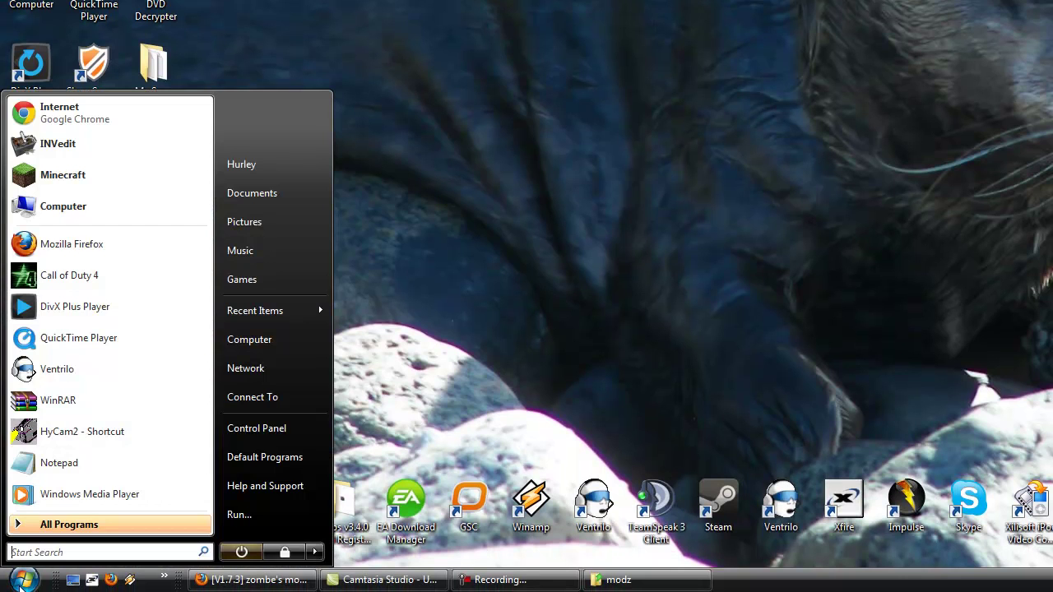
left_click(240, 514)
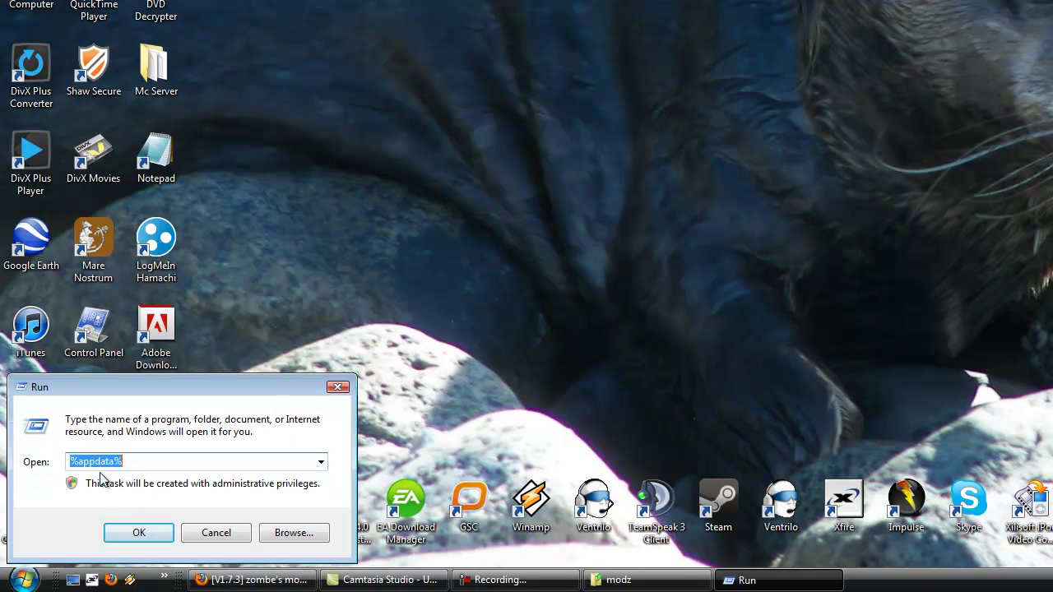
left_click(146, 535)
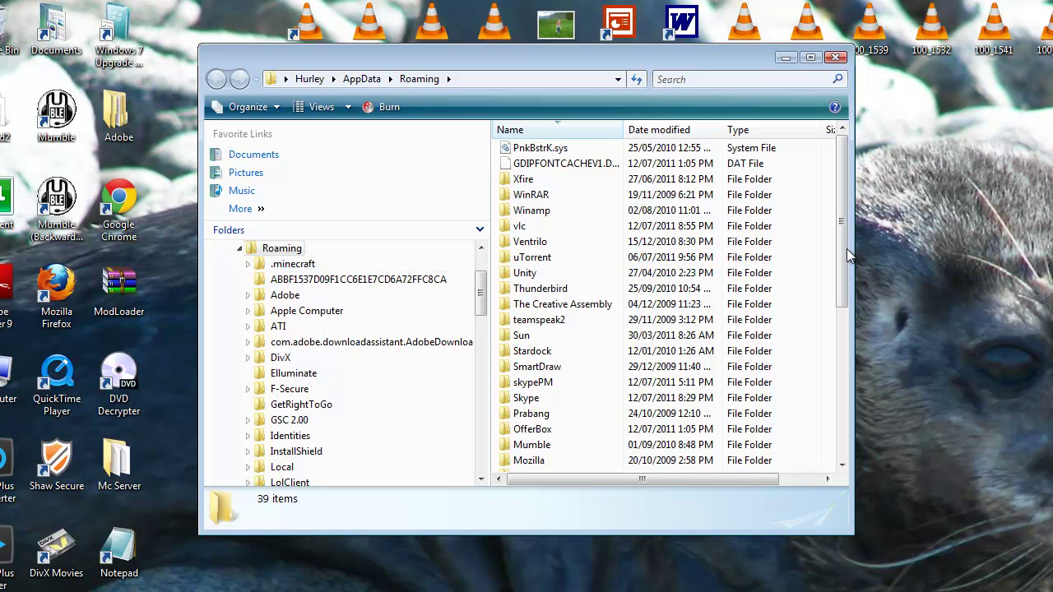
left_click_drag(840, 238, 835, 458)
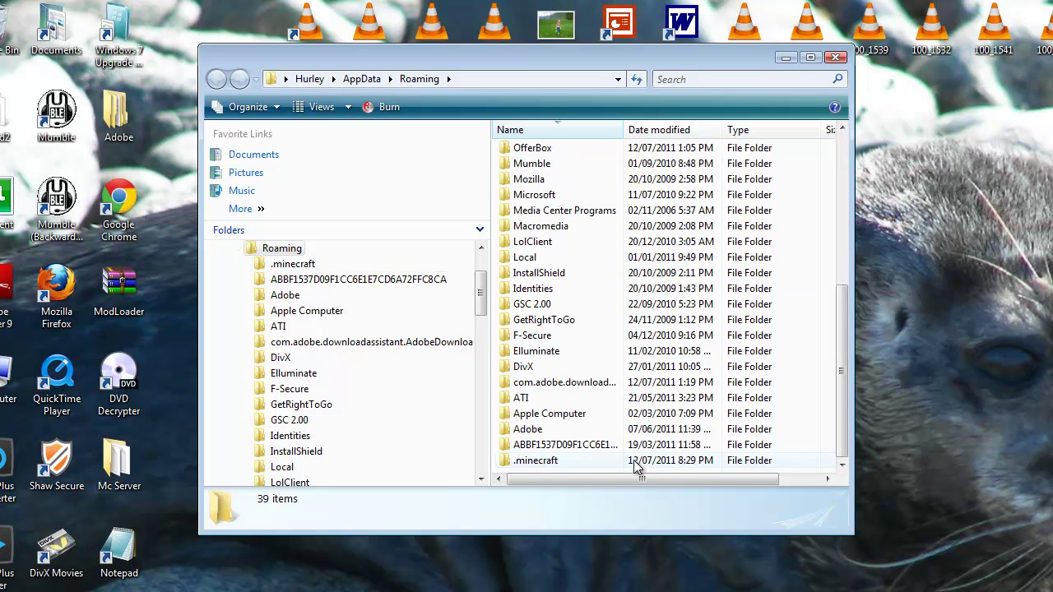
double_click(553, 463)
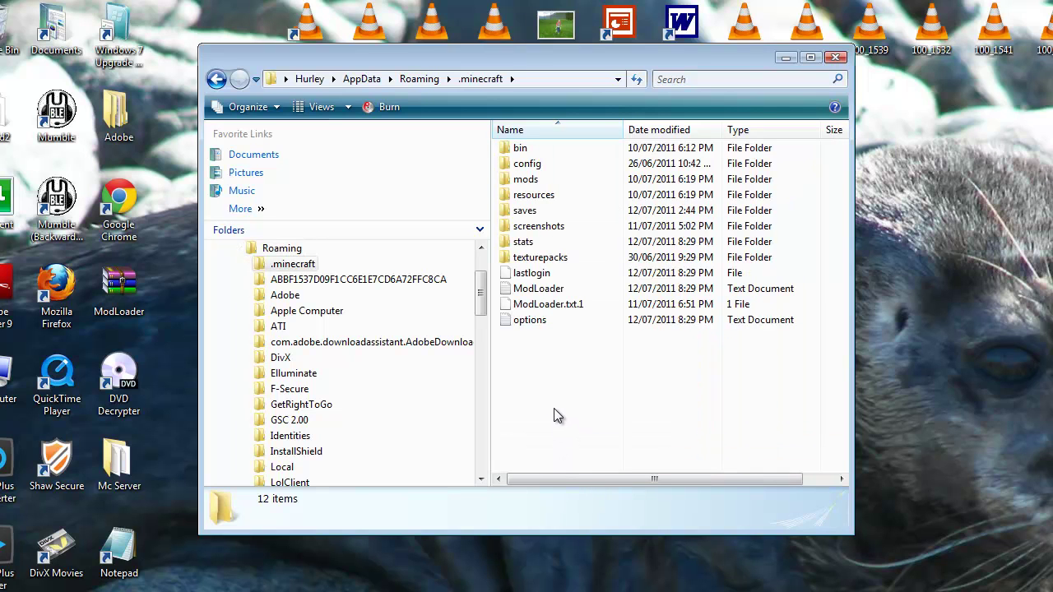
double_click(526, 149)
Open the minecraft JAR file from the bin folder with WinRAR archiver
left_click(600, 228)
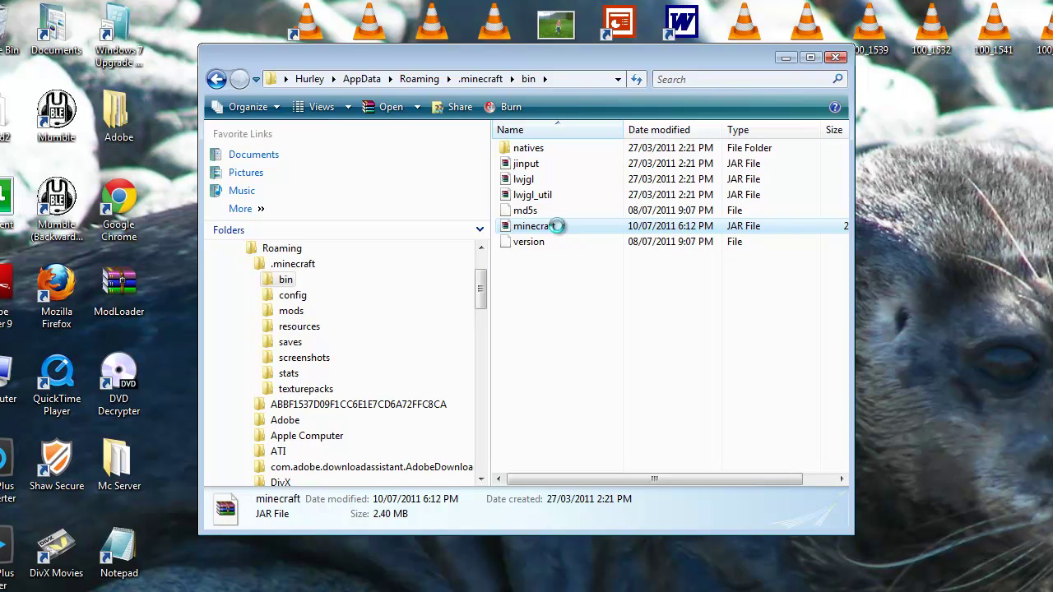
right_click(557, 225)
mouse_move(640, 258)
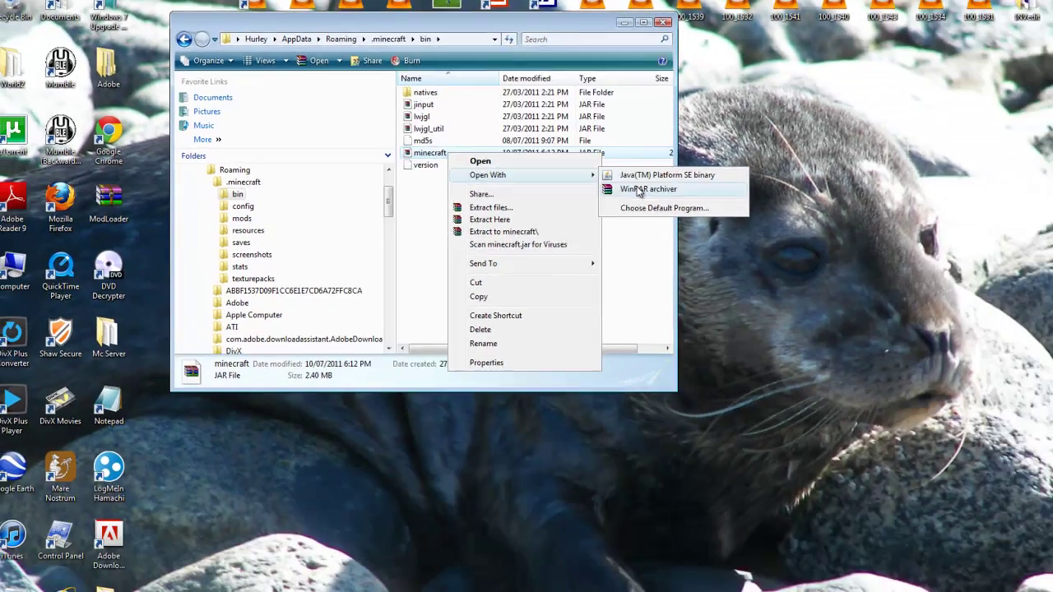
left_click(814, 269)
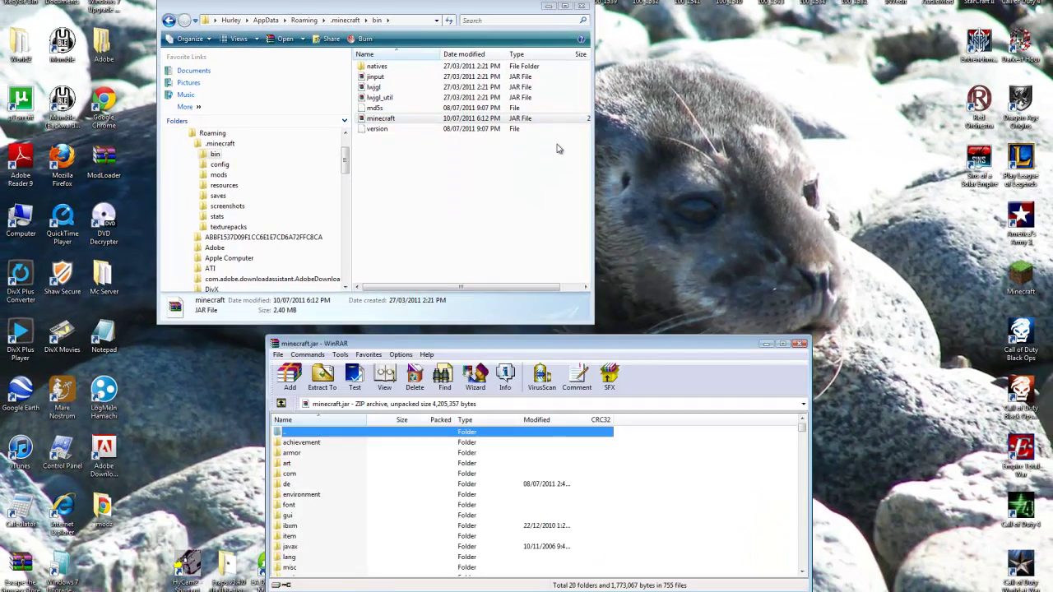
Move the minecraft.jar archive window up, minimise the bin folder window, and make the archive window taller
left_click_drag(637, 350, 575, 88)
left_click(547, 8)
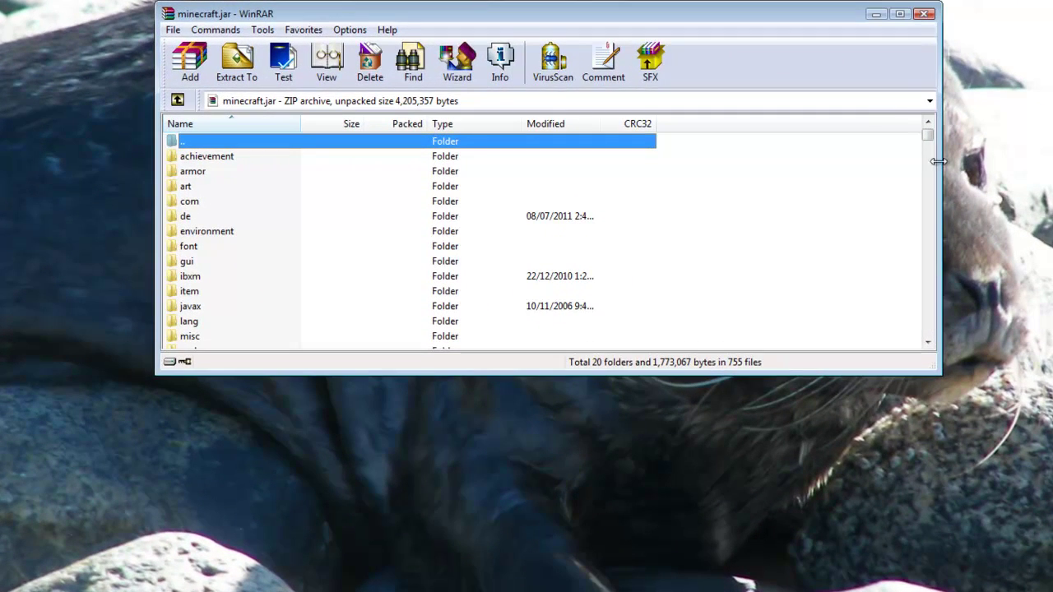
left_click_drag(657, 372, 659, 584)
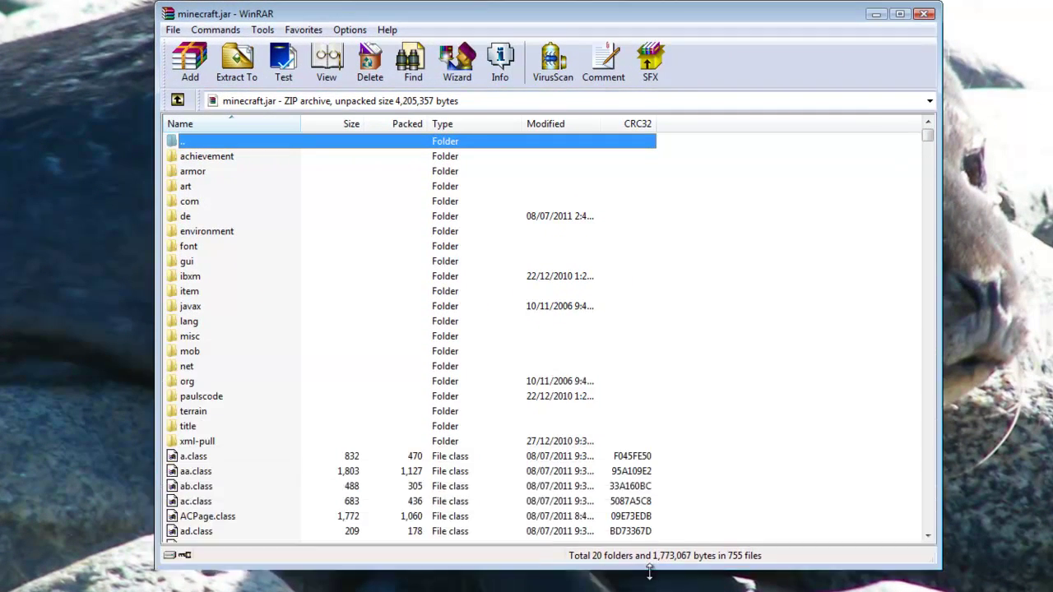
Select all the class files in the modz classes folder and bring them into the minecraft.jar archive for adding
scroll(675, 435, "down", 13)
scroll(678, 346, "down", 20)
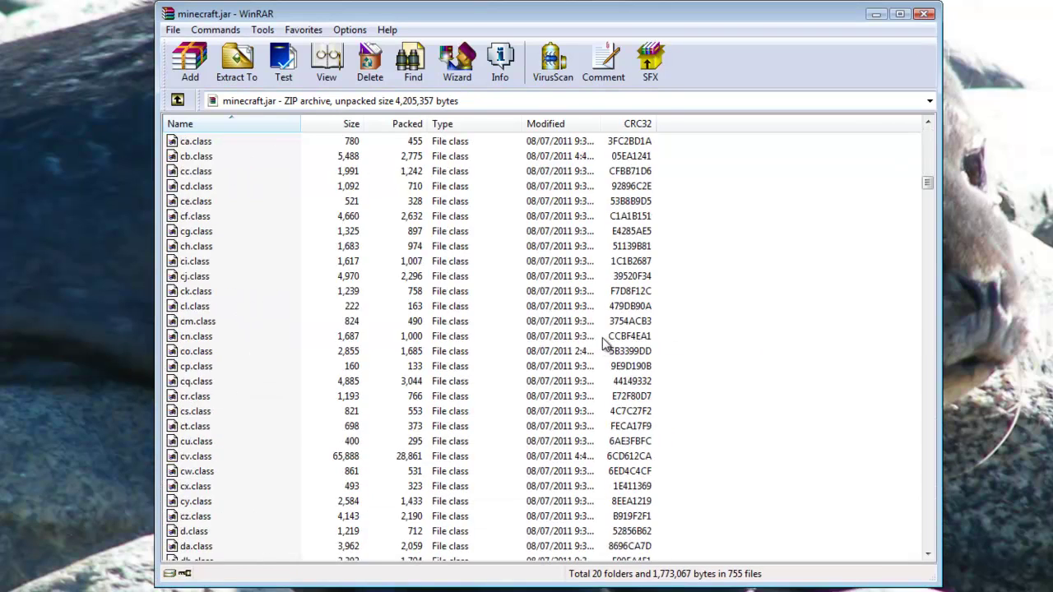
scroll(547, 337, "down", 20)
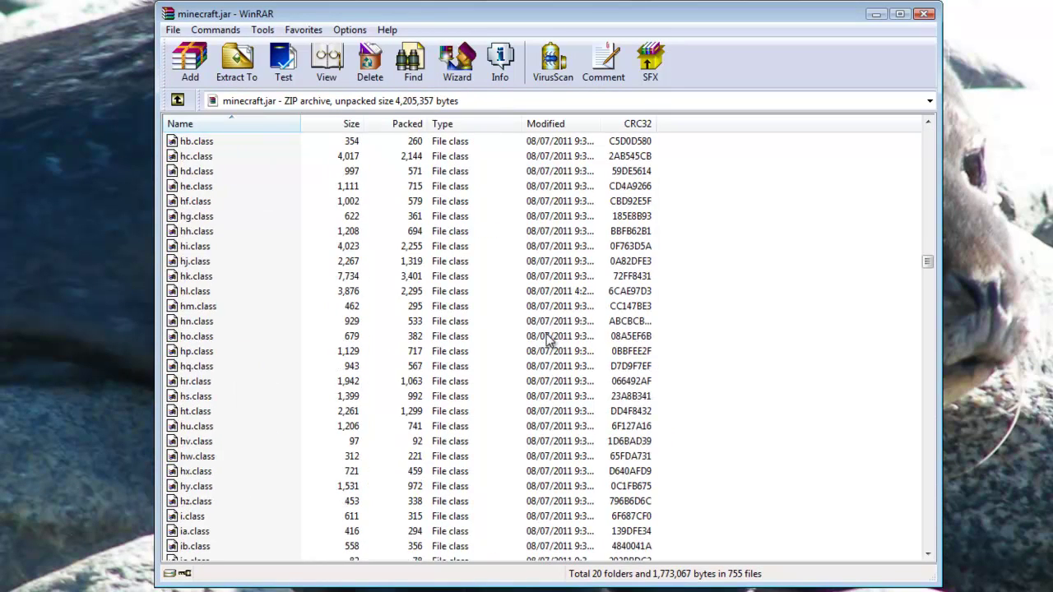
scroll(543, 339, "down", 14)
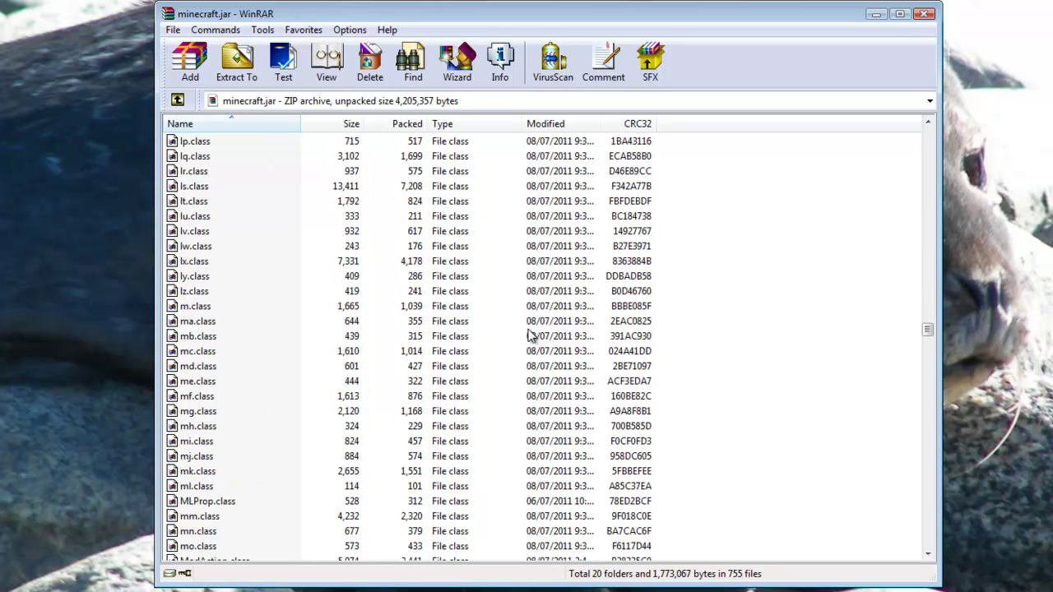
mouse_move(932, 333)
left_mouse_down()
mouse_move(932, 507)
mouse_move(932, 332)
left_mouse_up()
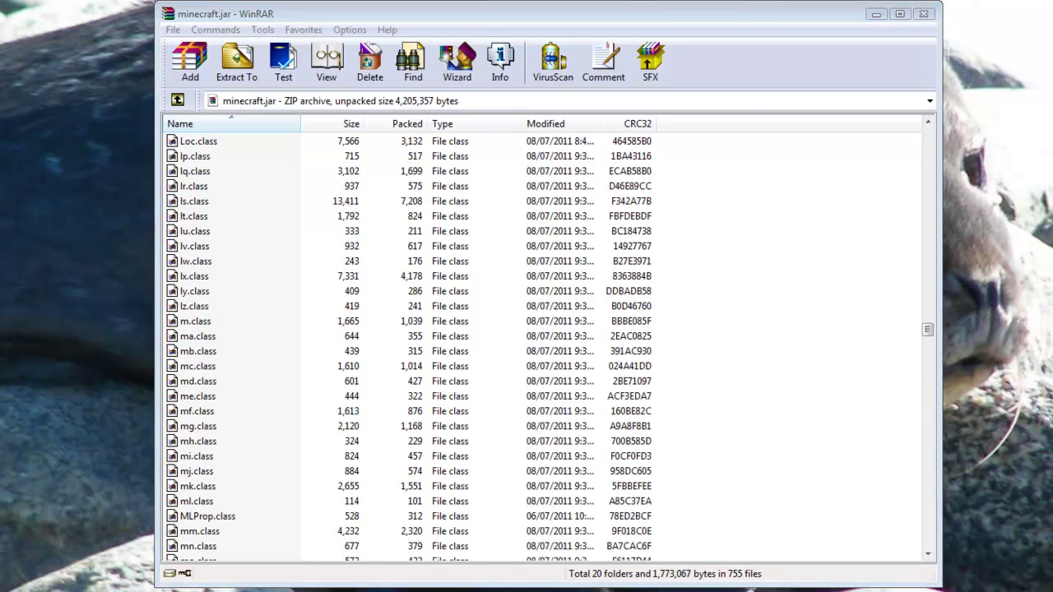
key("alt+Tab")
double_click(458, 186)
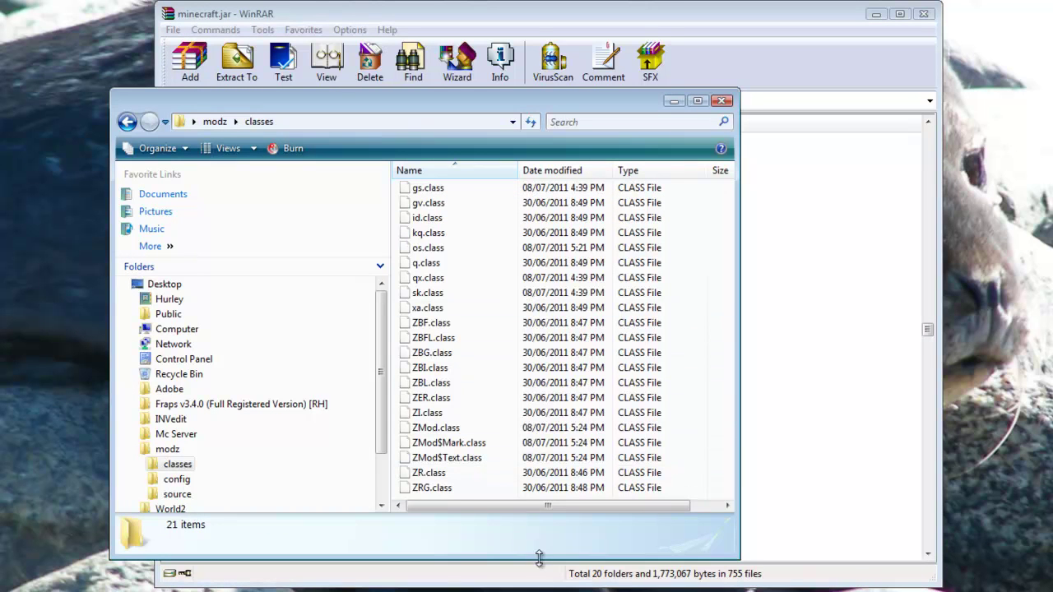
left_click_drag(460, 560, 461, 590)
left_click_drag(448, 512, 465, 181)
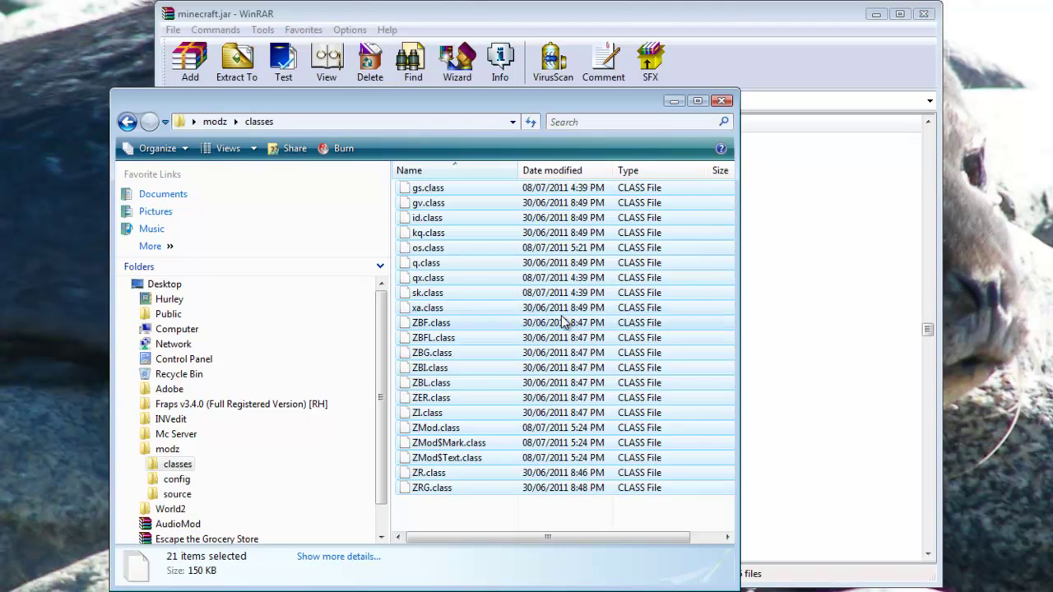
left_click_drag(482, 294, 795, 273)
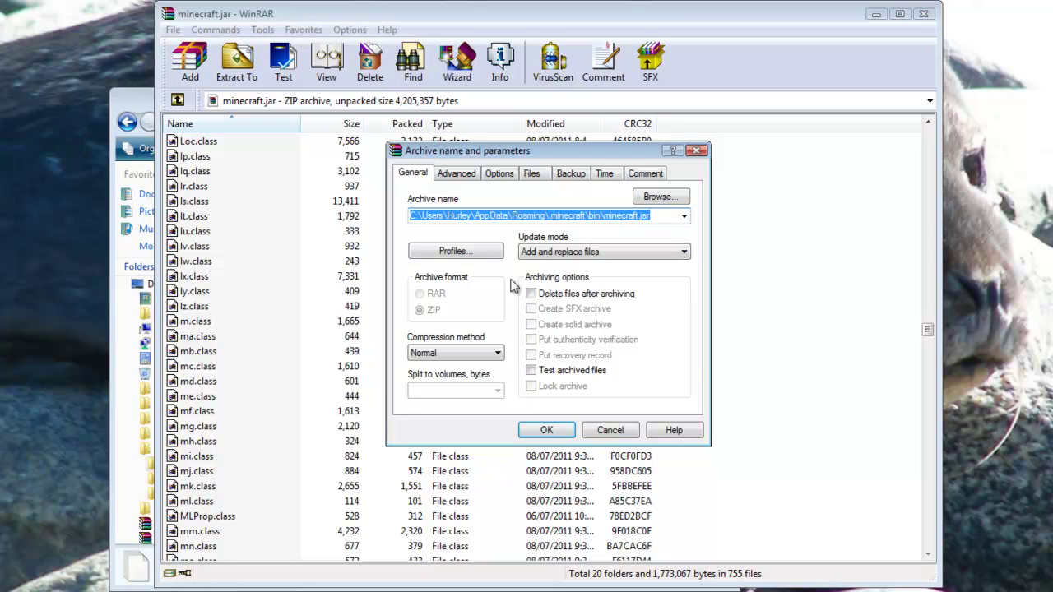
Add the files to minecraft.jar with Normal compression and the "Add and replace files" update mode
left_click(497, 353)
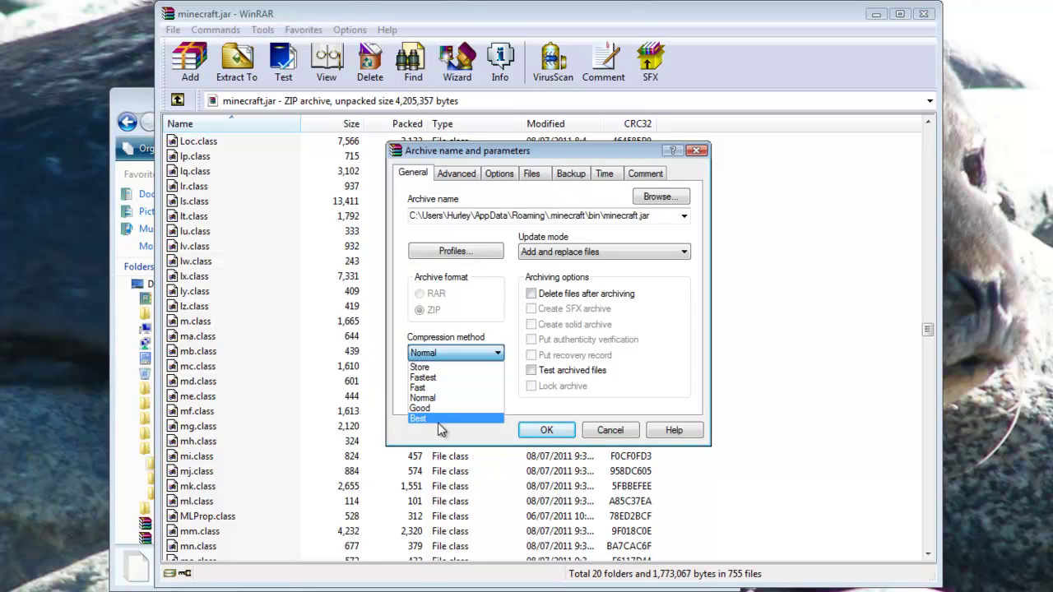
left_click(436, 399)
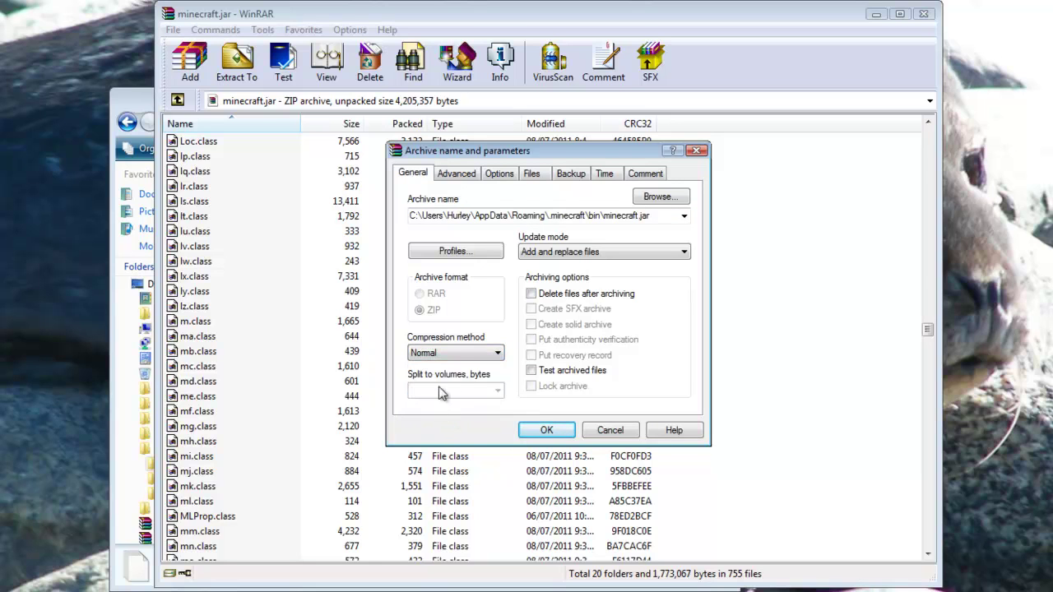
left_click(462, 357)
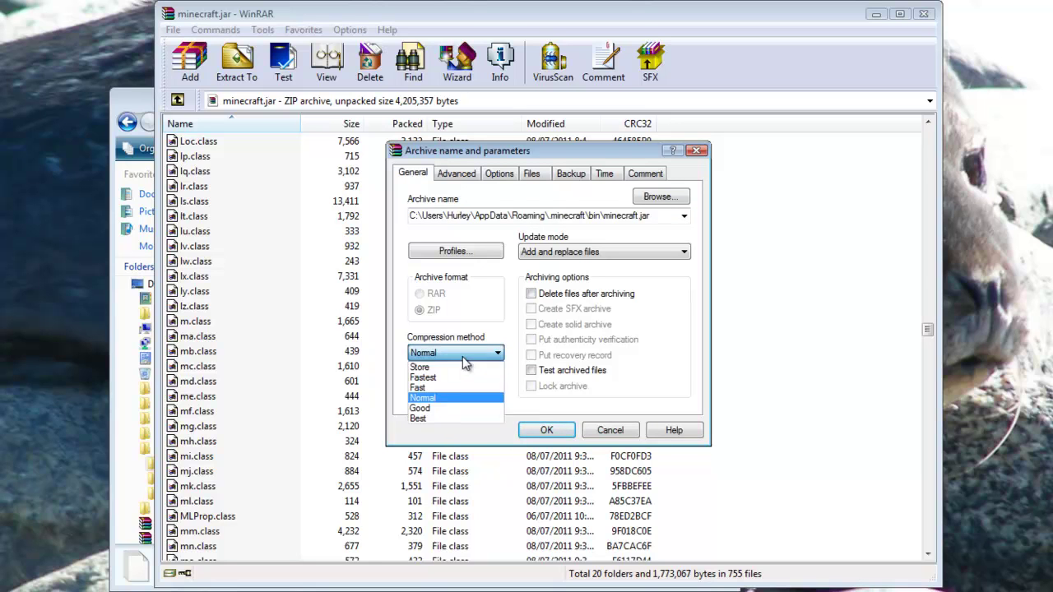
left_click(443, 400)
left_click(666, 250)
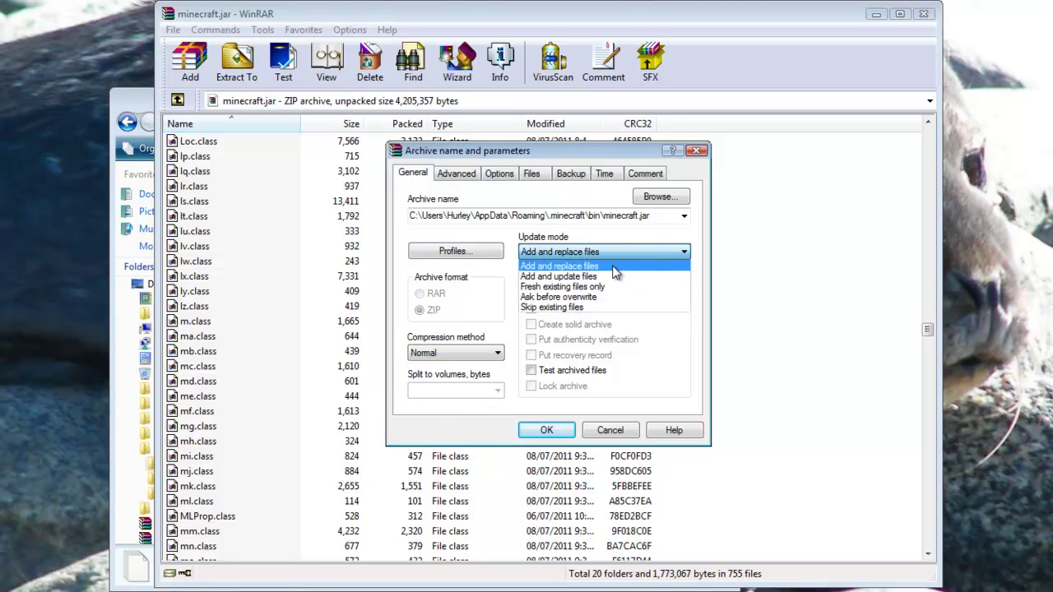
left_click(578, 267)
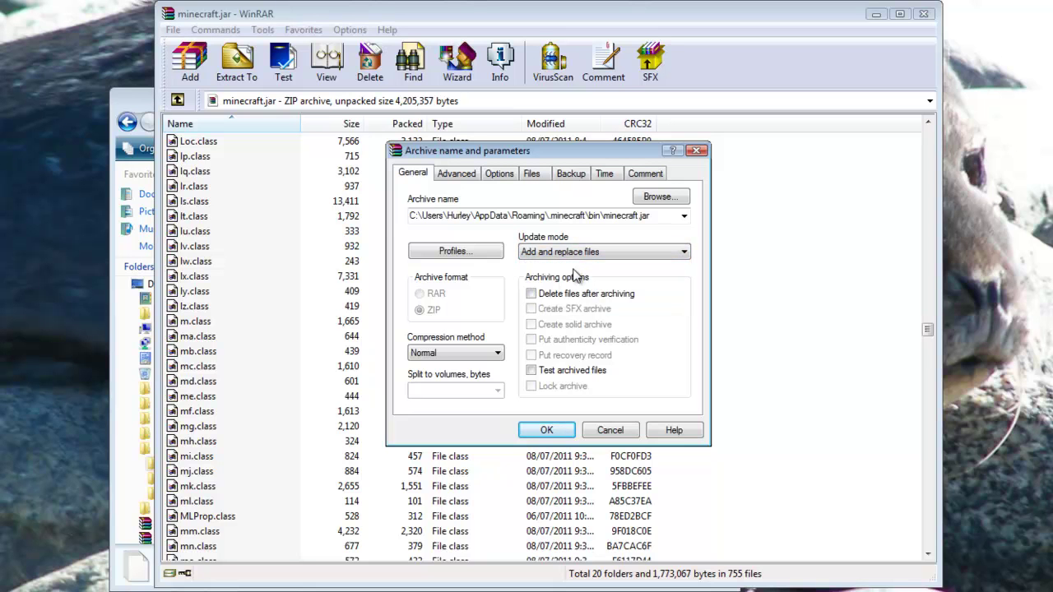
left_click(543, 430)
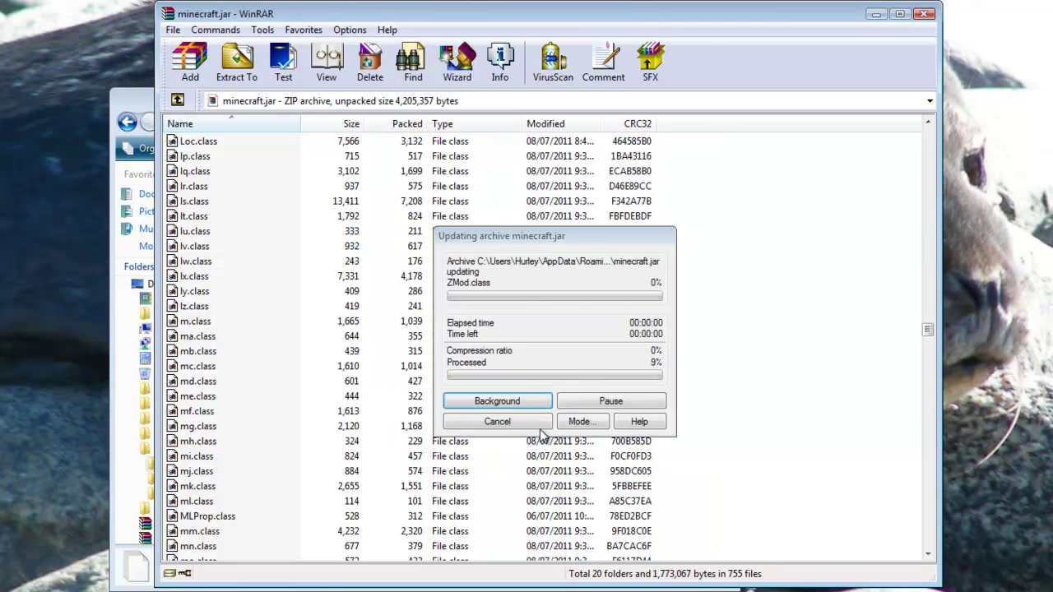
Close the minecraft.jar archive and go back from the bin folder to .minecraft
mouse_move(927, 135)
left_mouse_down()
mouse_move(919, 538)
mouse_move(919, 135)
left_mouse_up()
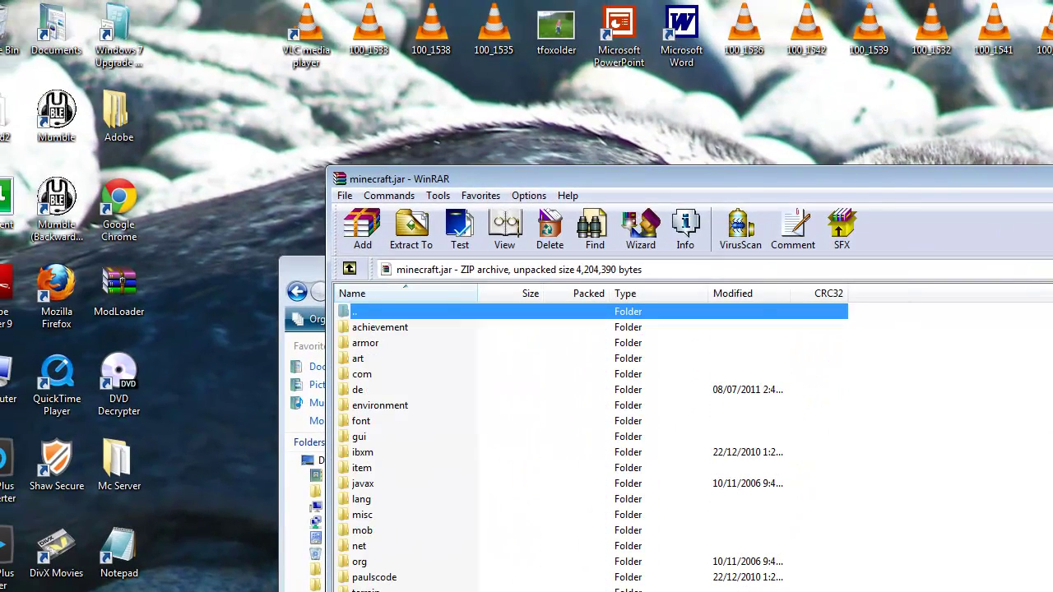
key("alt+F4")
key("alt+Tab")
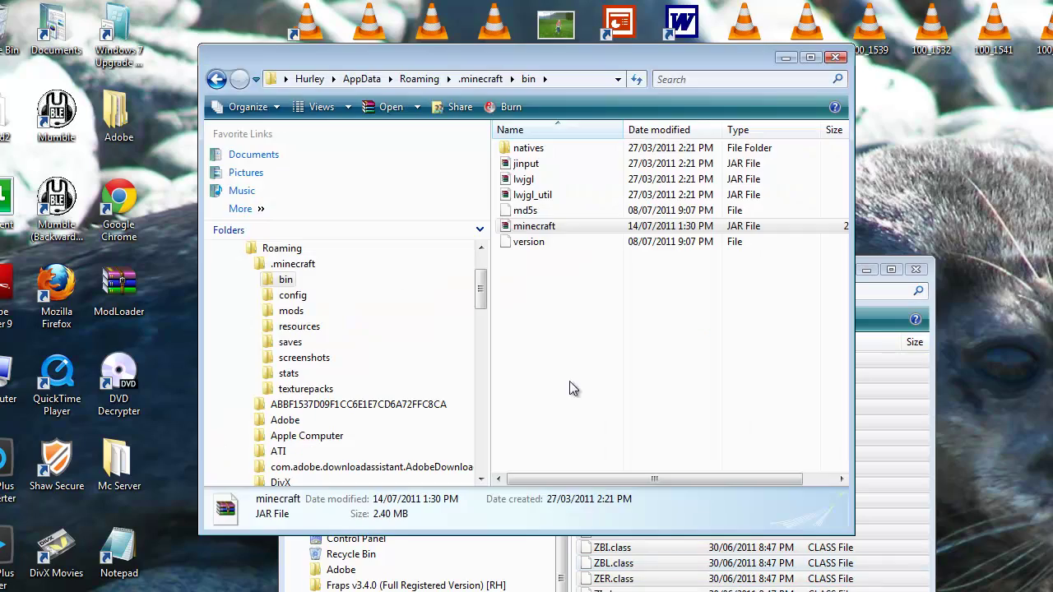
left_click(216, 79)
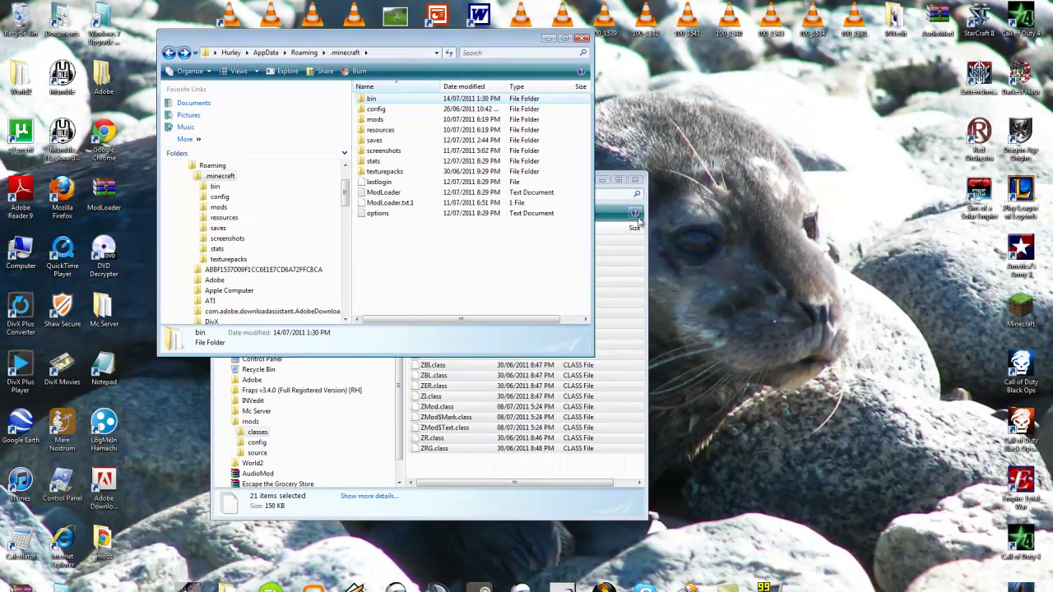
Arrange the modz classes window and the .minecraft window side by side without overlap
left_click(609, 216)
left_click_drag(564, 183, 965, 127)
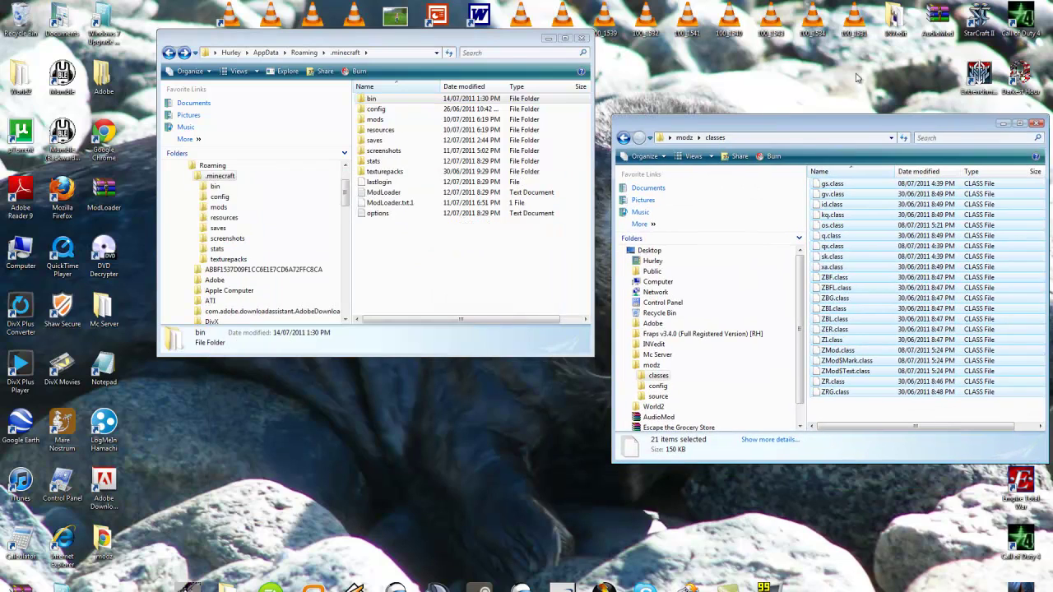
left_click_drag(449, 31, 430, 67)
left_click_drag(436, 76, 339, 173)
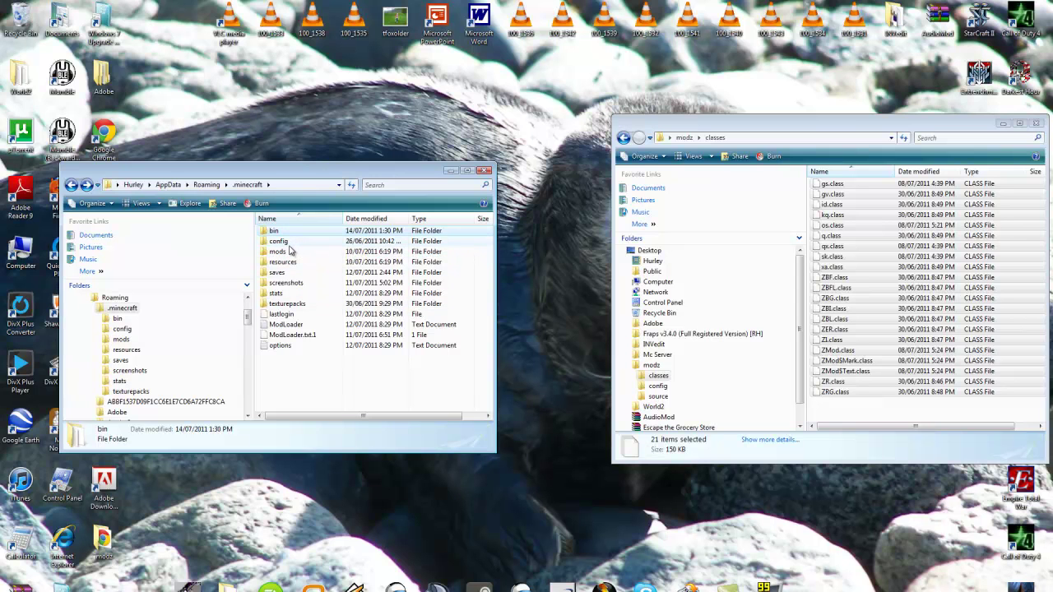
Go back to the modz folder and open its config subfolder
left_click(624, 137)
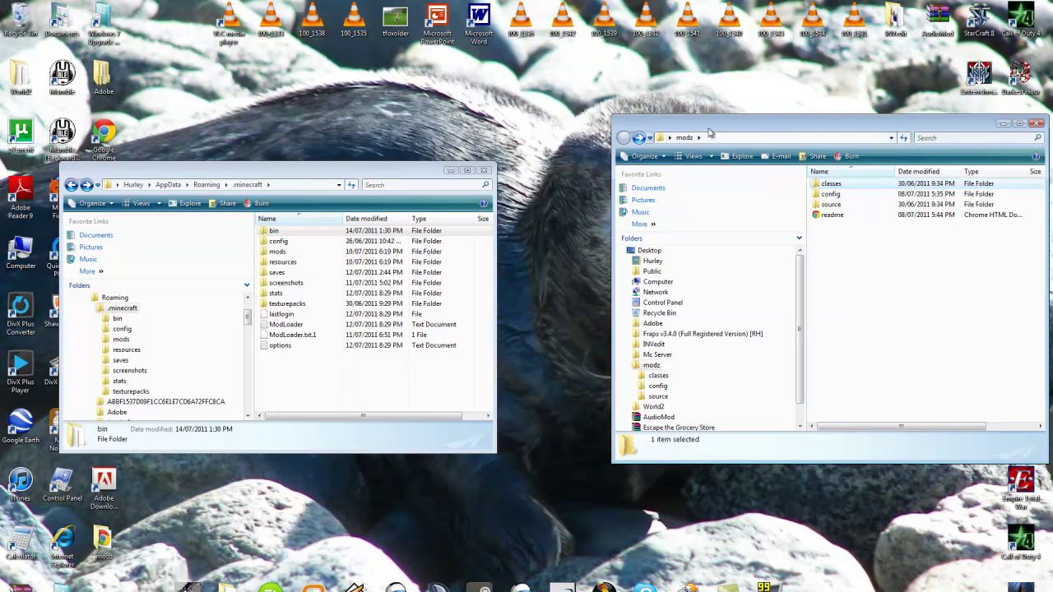
left_click_drag(714, 128, 645, 139)
double_click(760, 204)
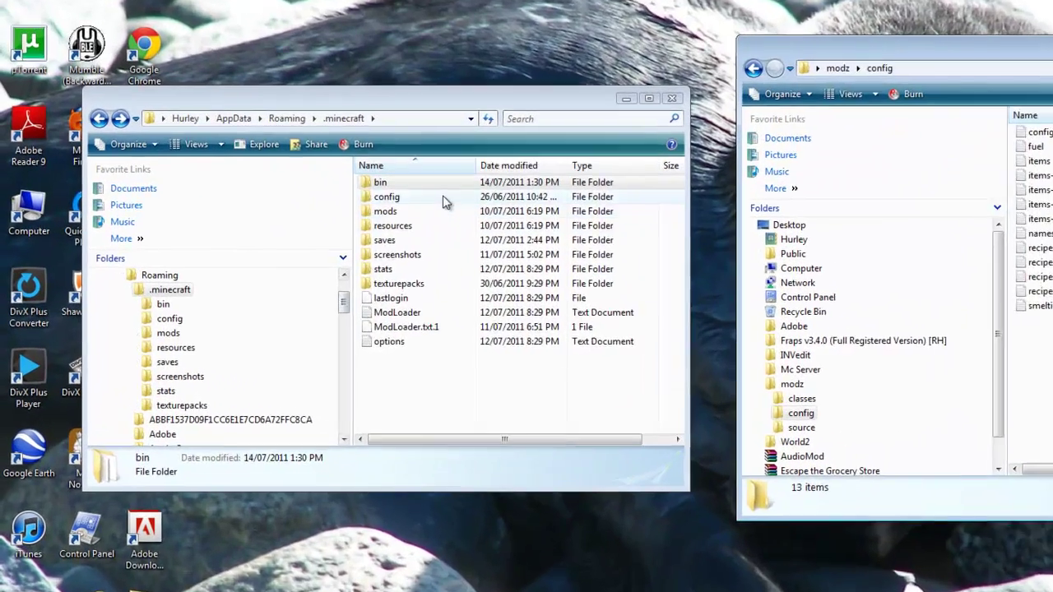
Check the contents of the config and mods folders inside .minecraft, returning to .minecraft after each
double_click(318, 236)
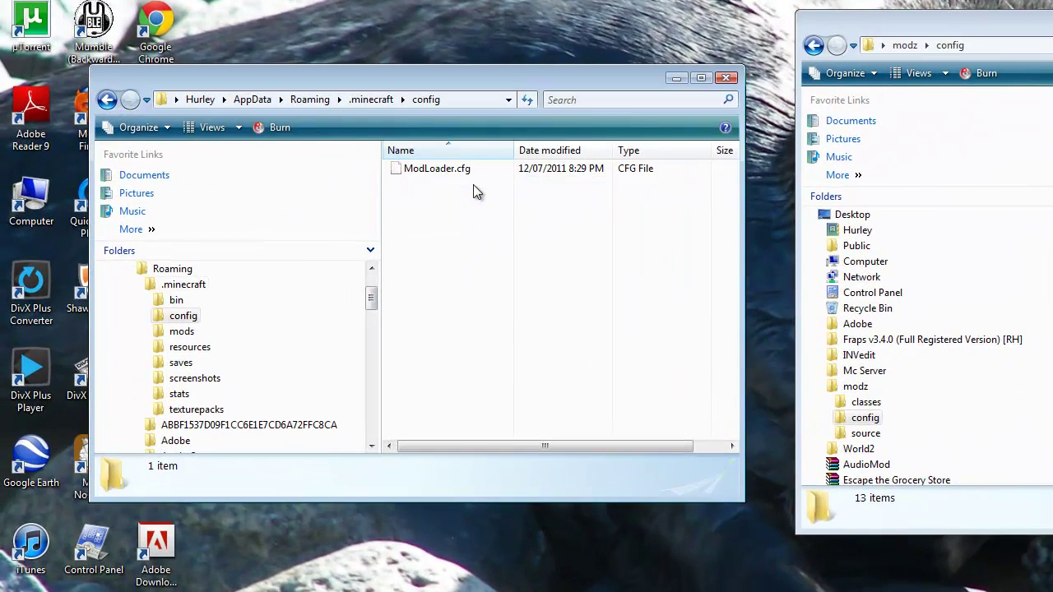
left_click(107, 100)
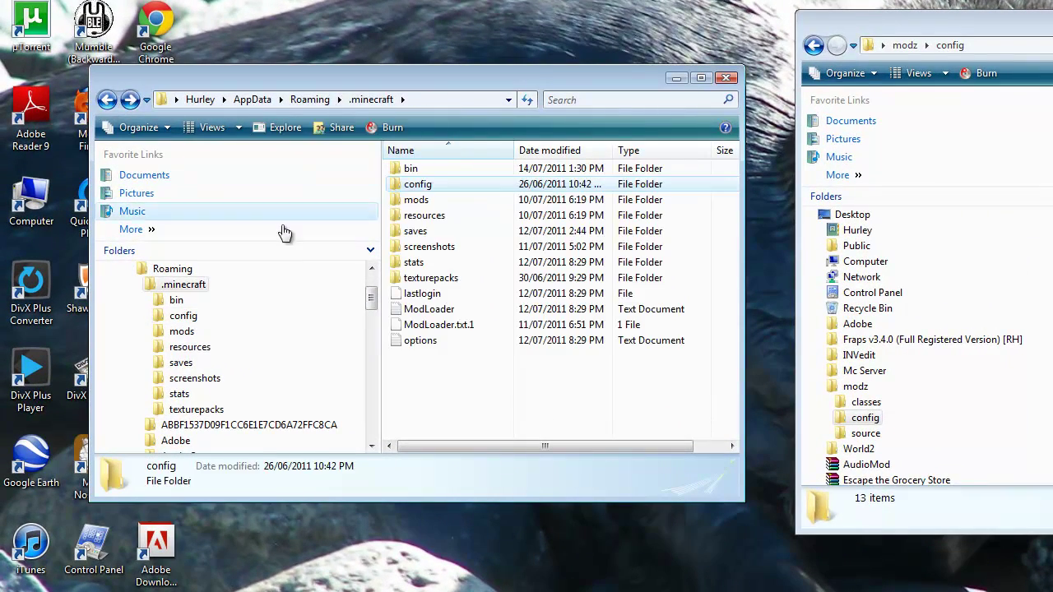
double_click(421, 202)
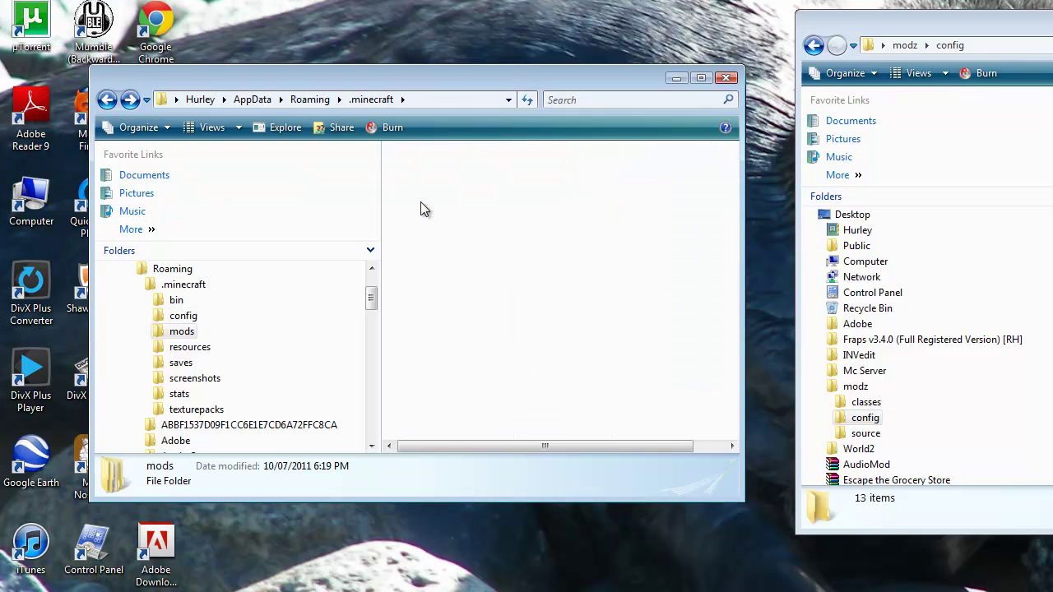
left_click(505, 283)
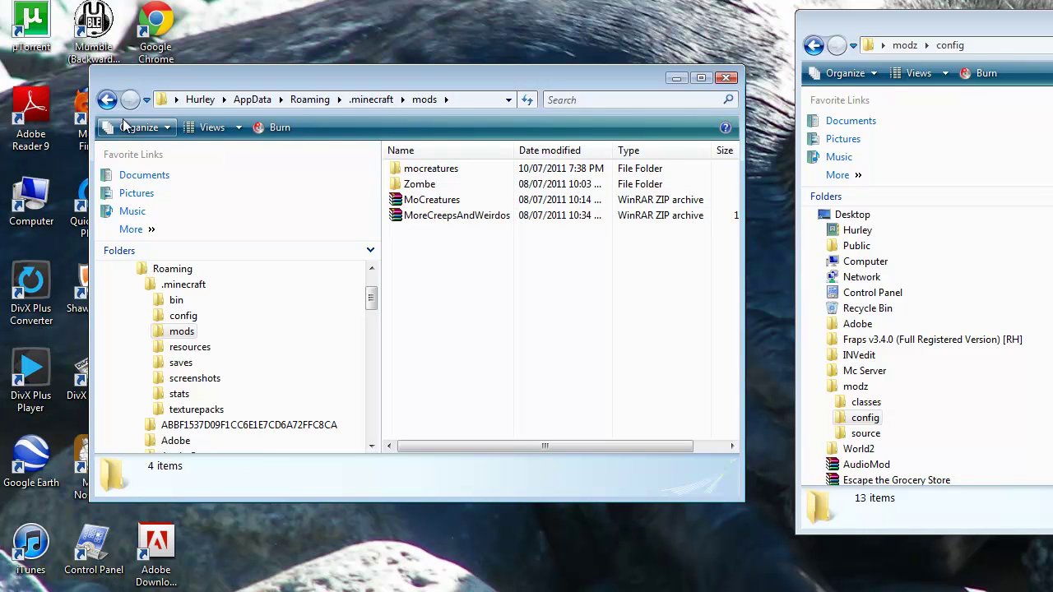
left_click(107, 100)
right_click(452, 384)
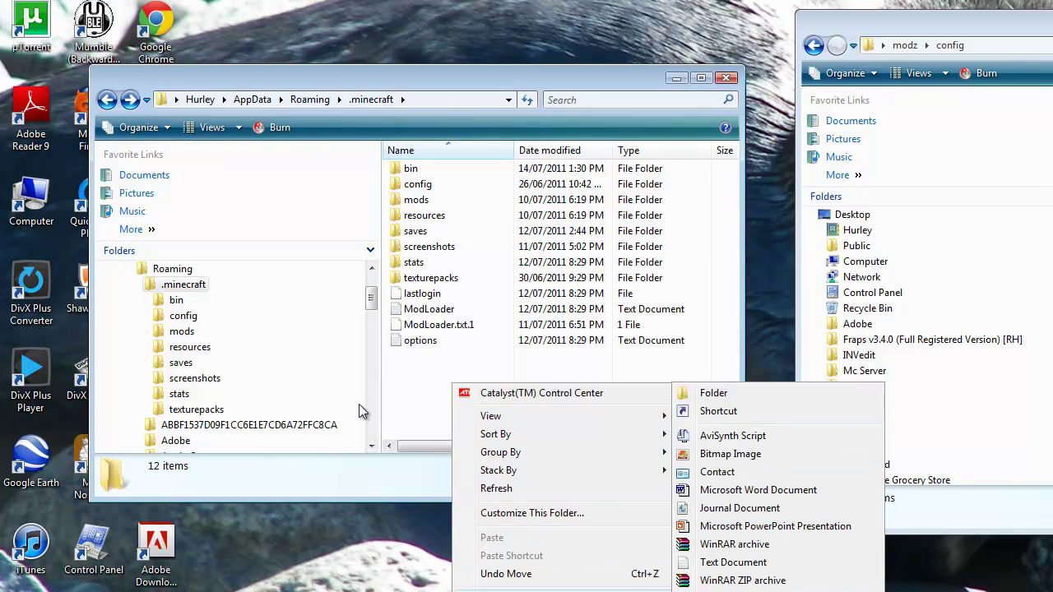
left_click(402, 376)
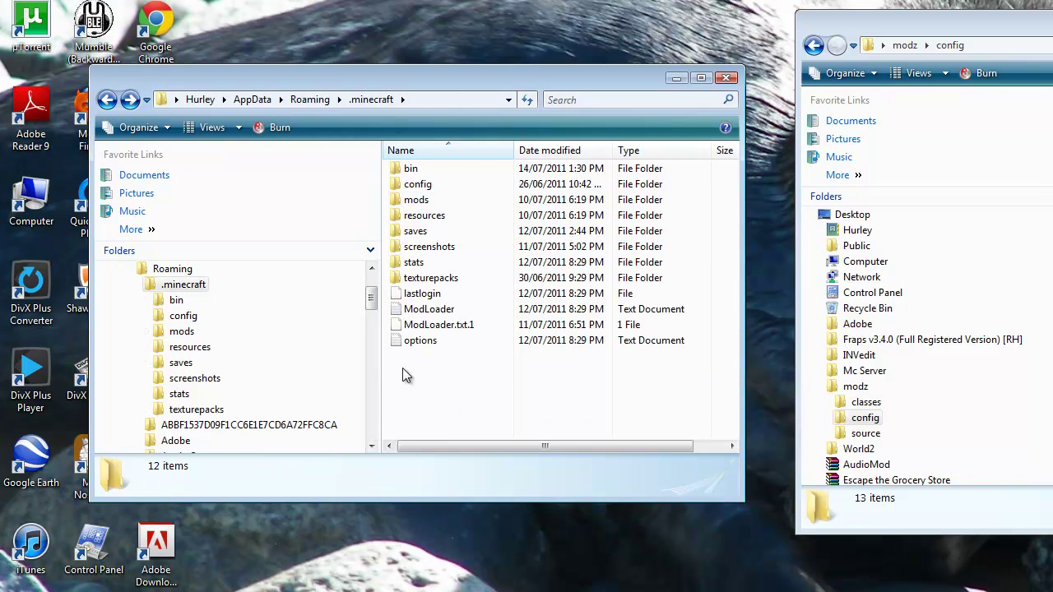
Open the mods folder inside .minecraft, check the existing Zombe folder and delete it
double_click(425, 208)
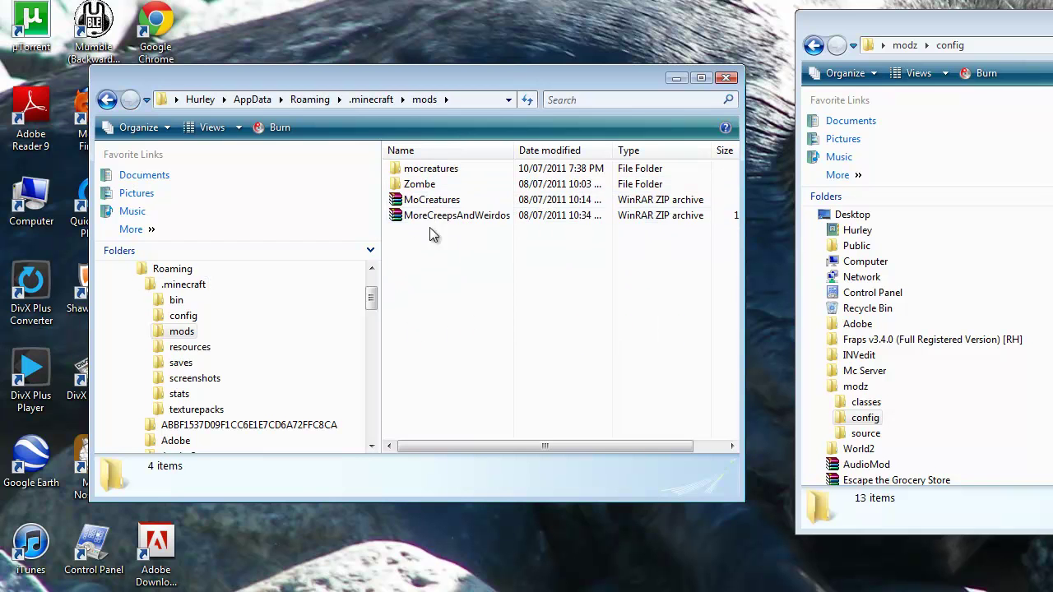
double_click(431, 187)
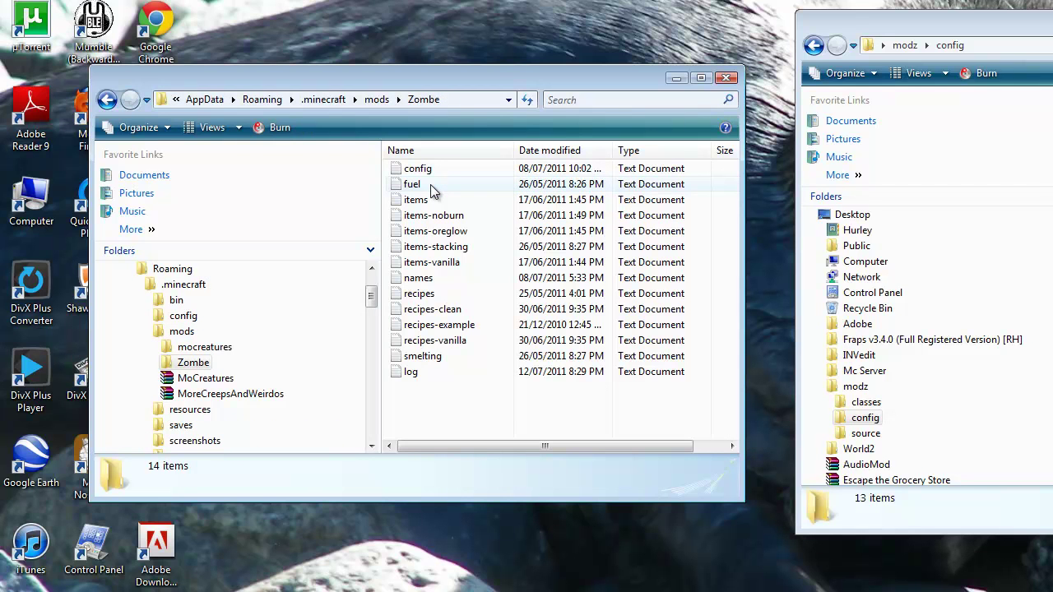
left_click(107, 99)
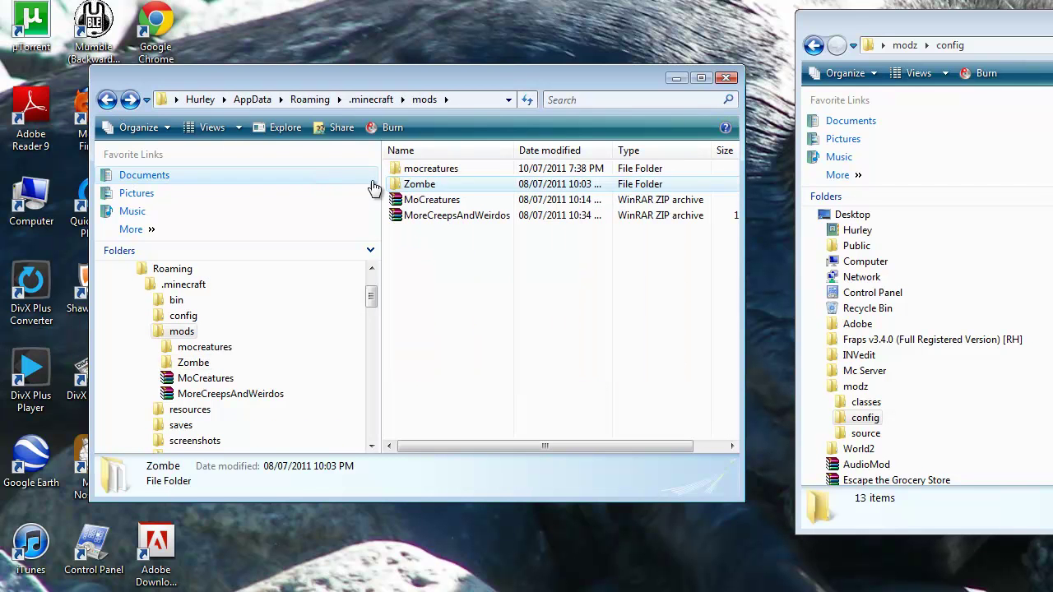
right_click(411, 186)
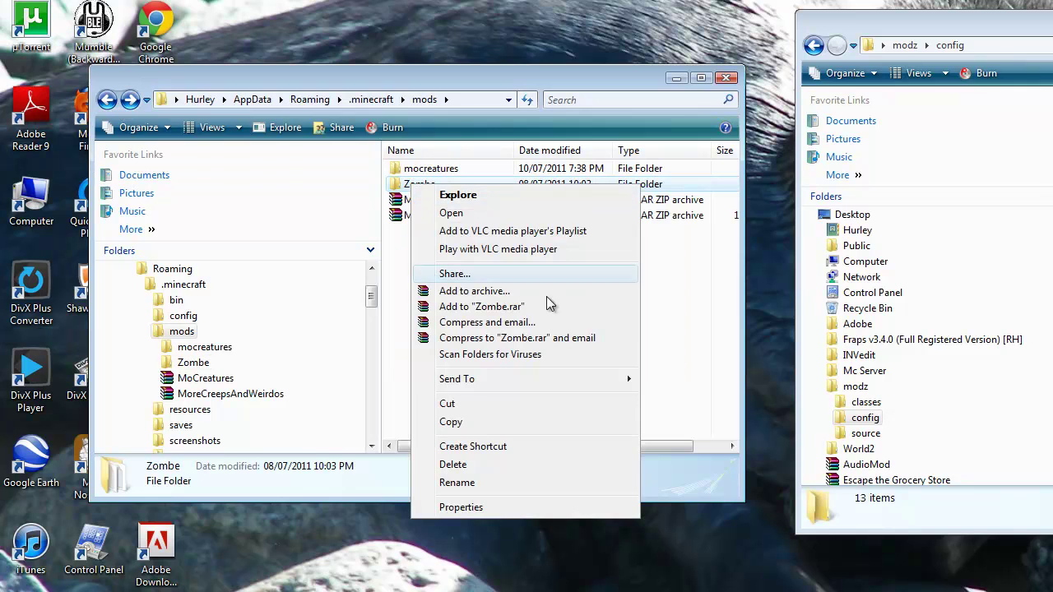
left_click(463, 465)
left_click(864, 378)
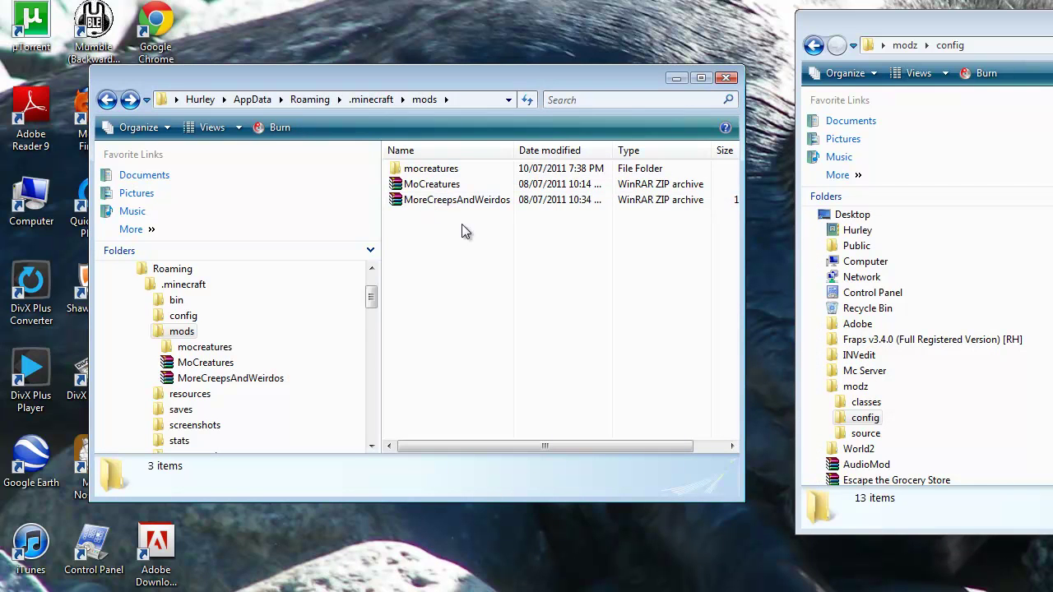
Check the mocreatures folder, return to mods, and create a new folder there named Zombe
double_click(447, 170)
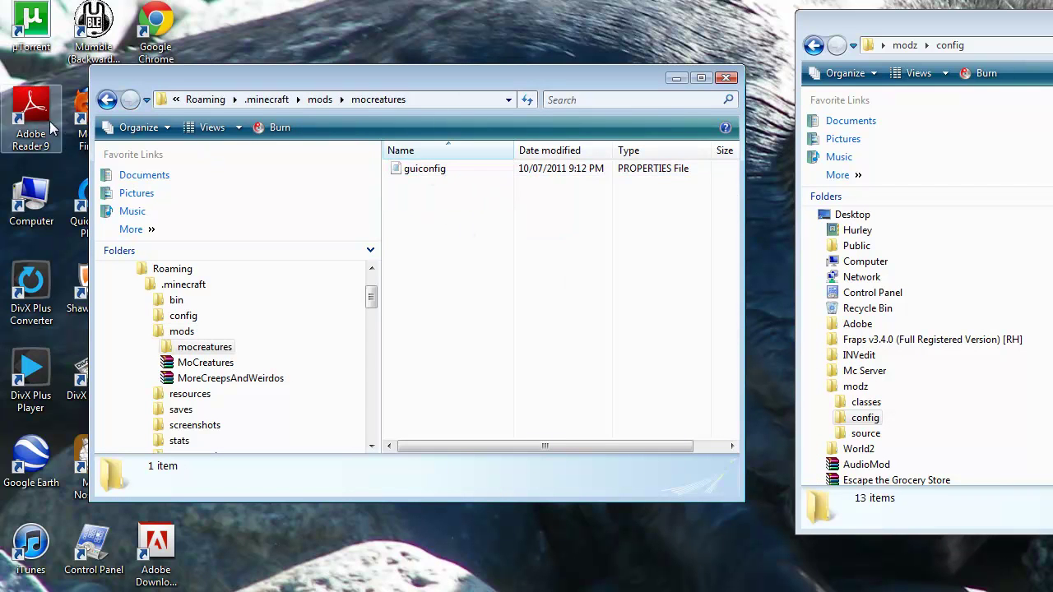
left_click(107, 100)
right_click(429, 224)
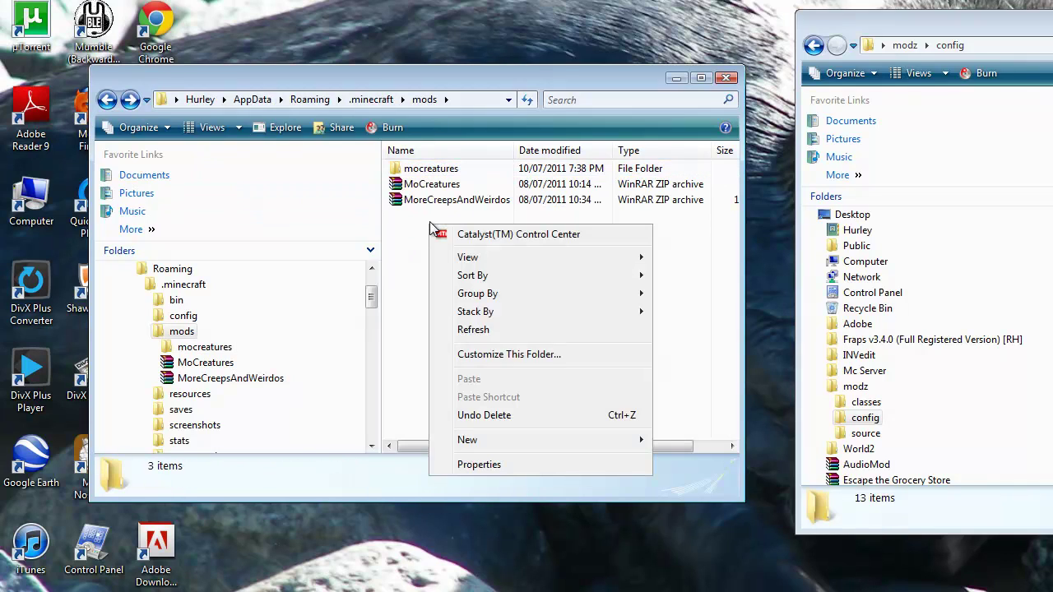
mouse_move(492, 441)
left_click(715, 440)
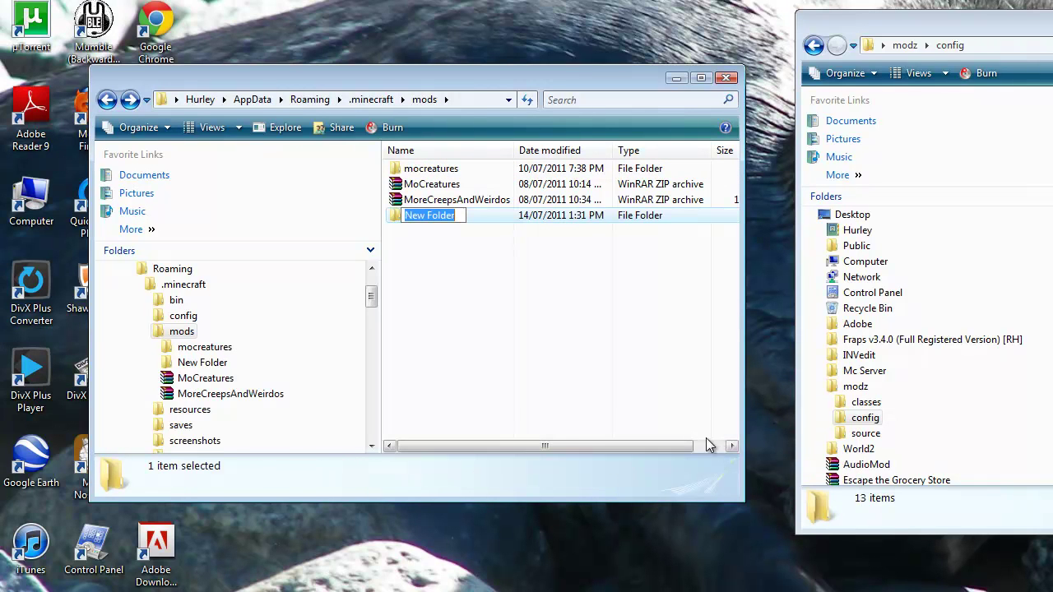
type("Zombe")
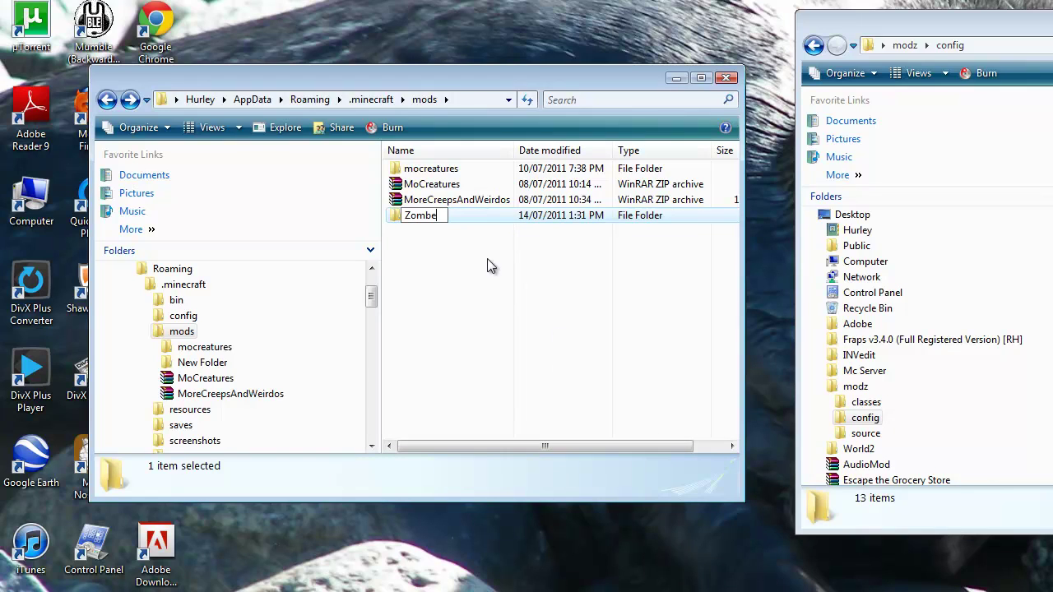
left_click(538, 260)
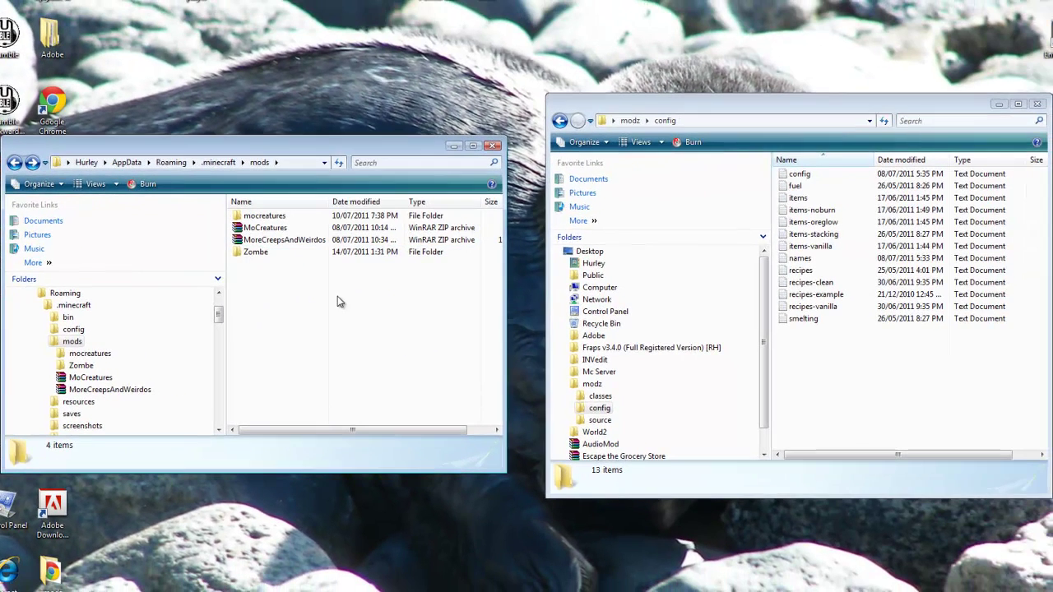
Move all text files from modz\config into the new mods\Zombe folder and close the modz window
left_click_drag(831, 426, 874, 168)
double_click(262, 252)
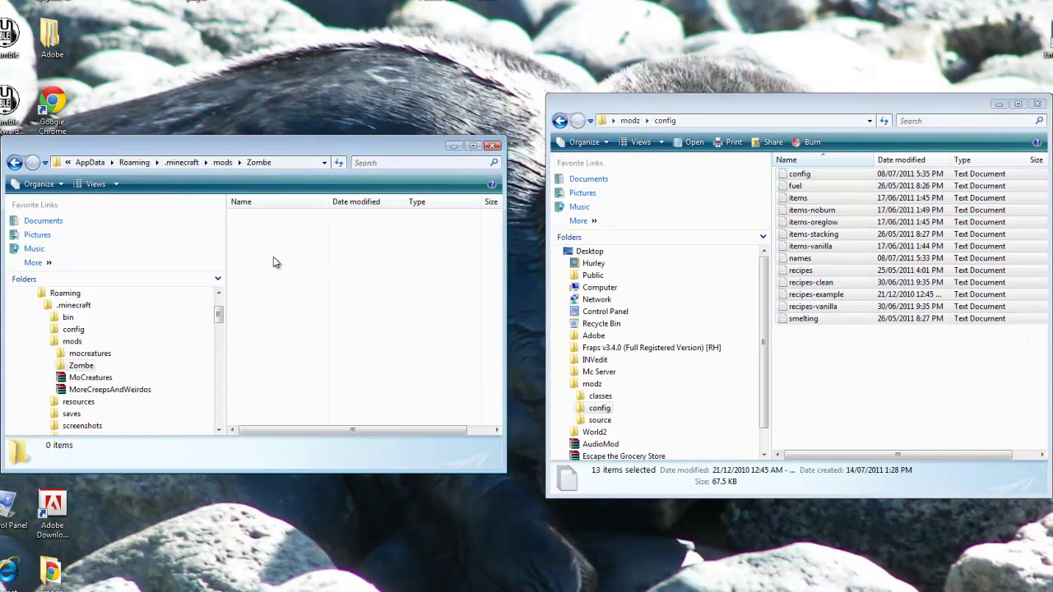
left_click_drag(795, 433, 825, 177)
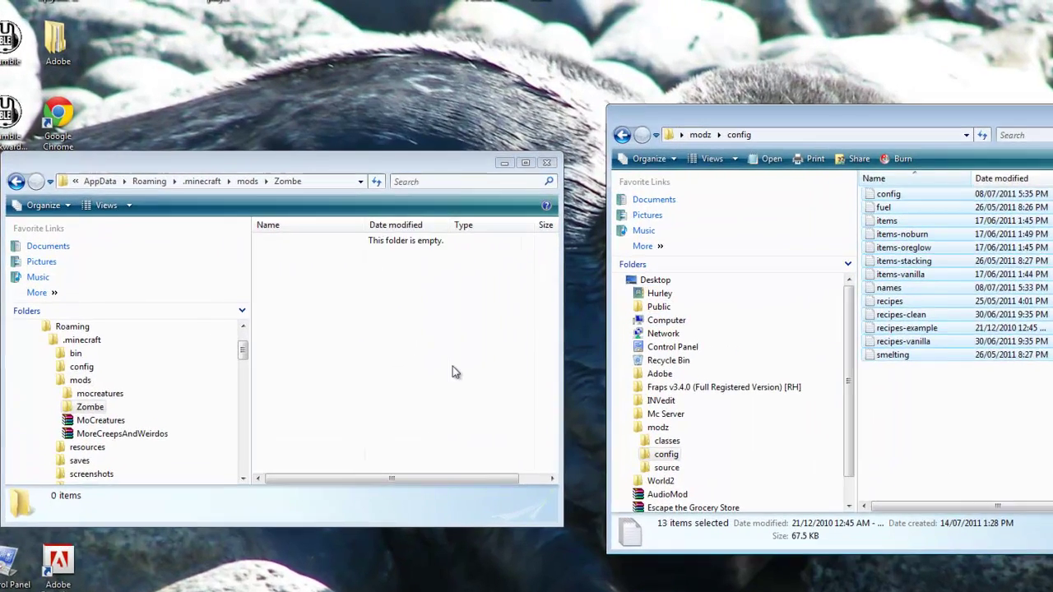
left_click_drag(452, 372, 453, 372)
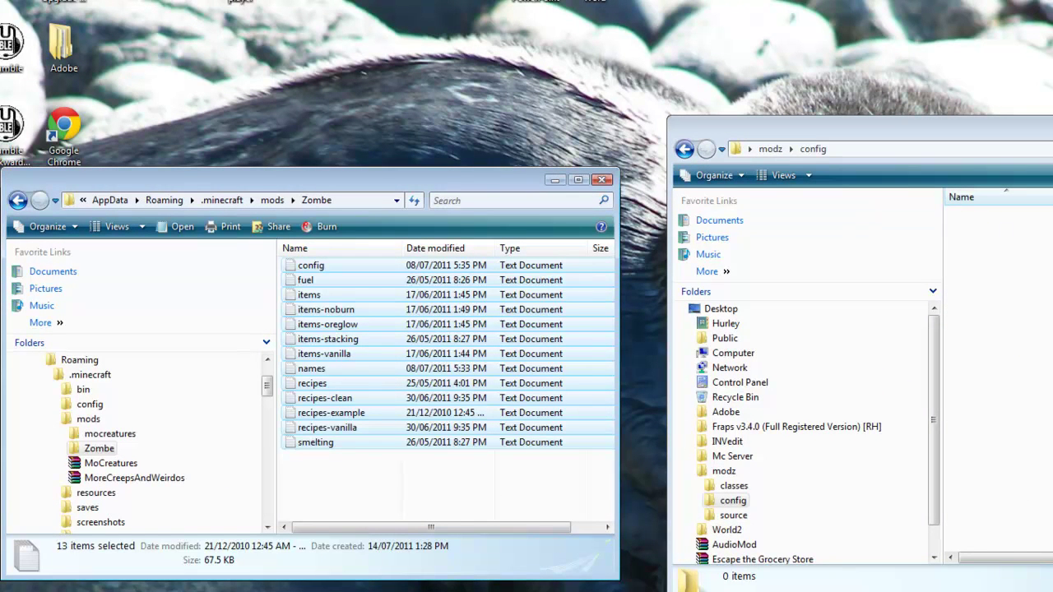
key("alt+F4")
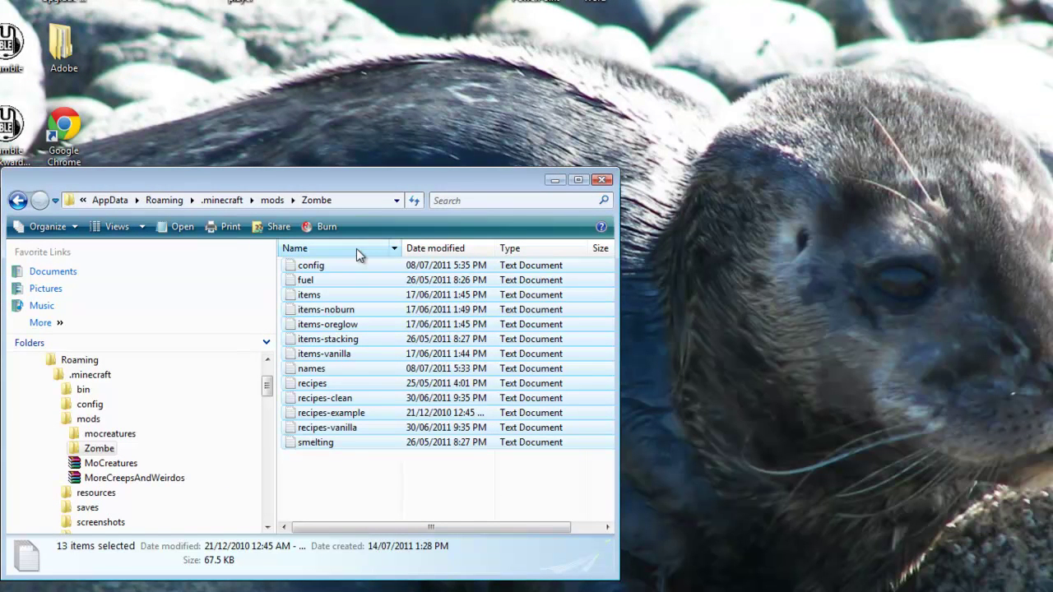
left_click(373, 463)
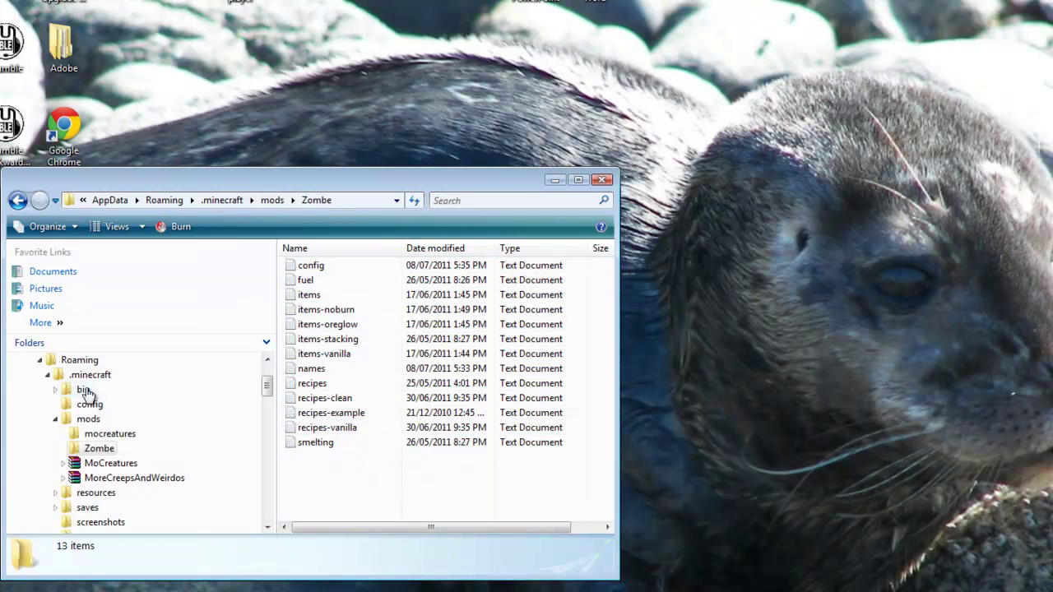
Open minecraft.jar from the .minecraft bin folder with WinRAR
left_click(83, 389)
right_click(340, 342)
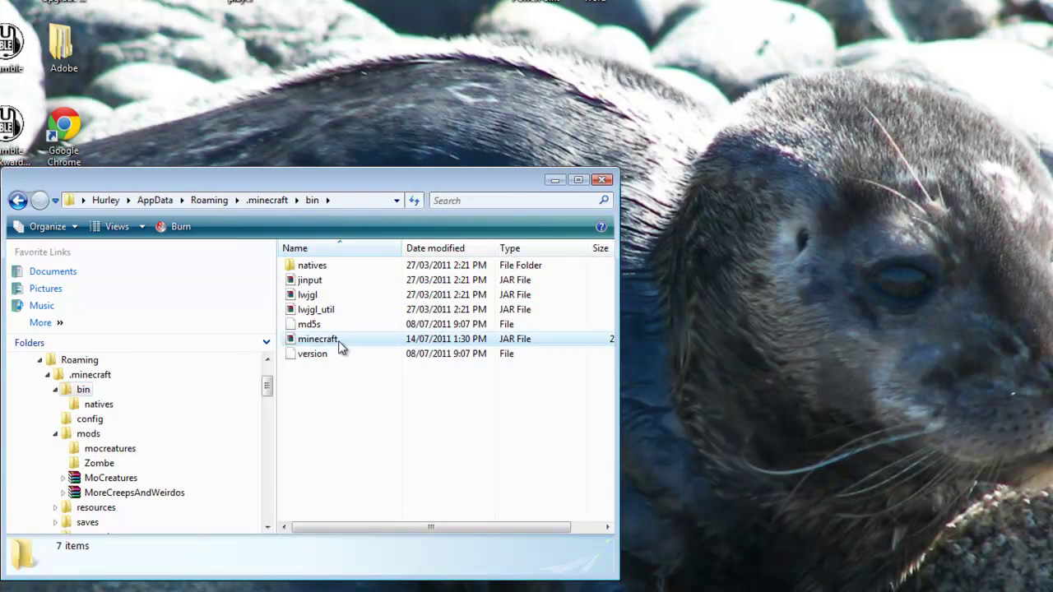
mouse_move(382, 376)
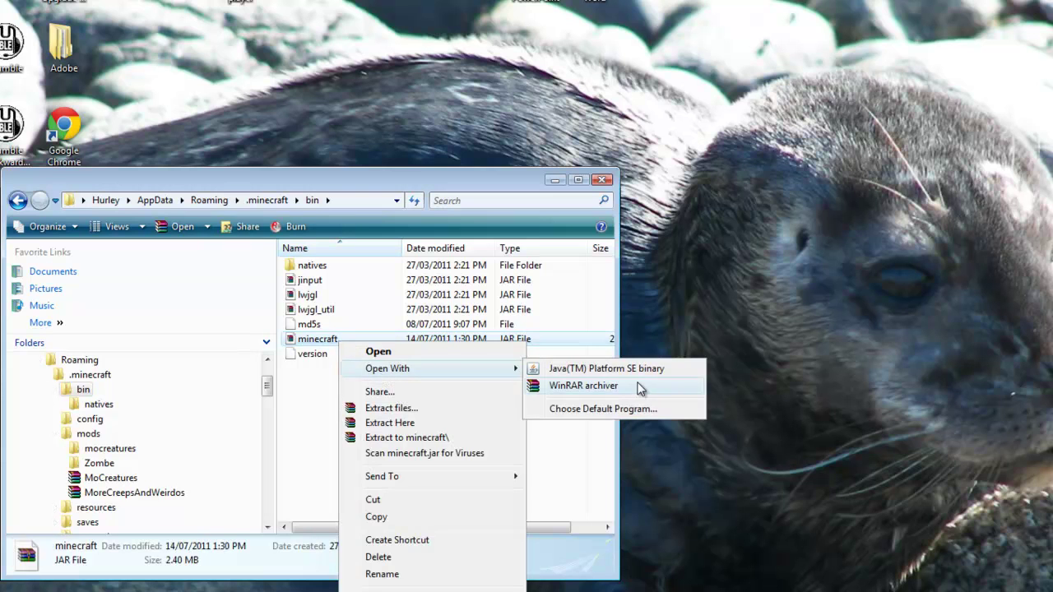
left_click(613, 386)
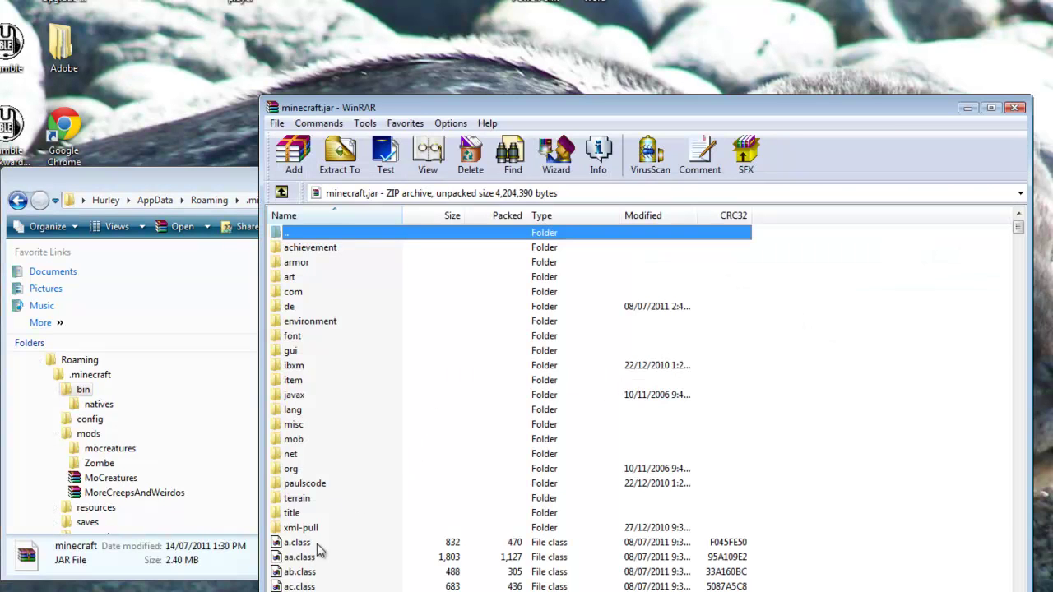
Write the folder name META-INF in the archive's address field, clear it again, and close minecraft.jar
left_click(589, 192)
type("Meta-INF")
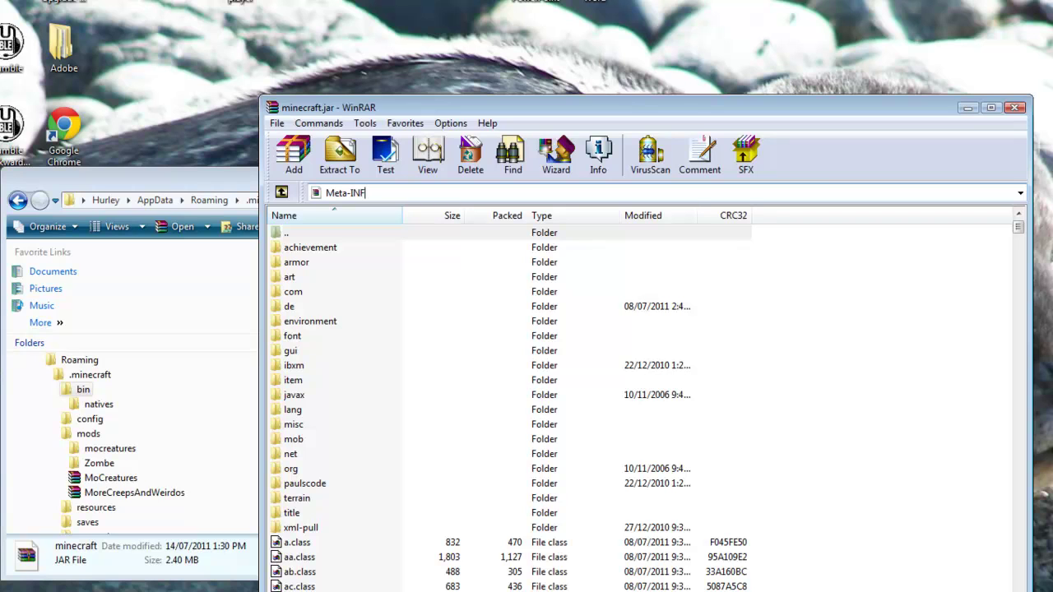
key("BackSpace")
key("BackSpace")
key("BackSpace")
type("ETA")
left_click(294, 426)
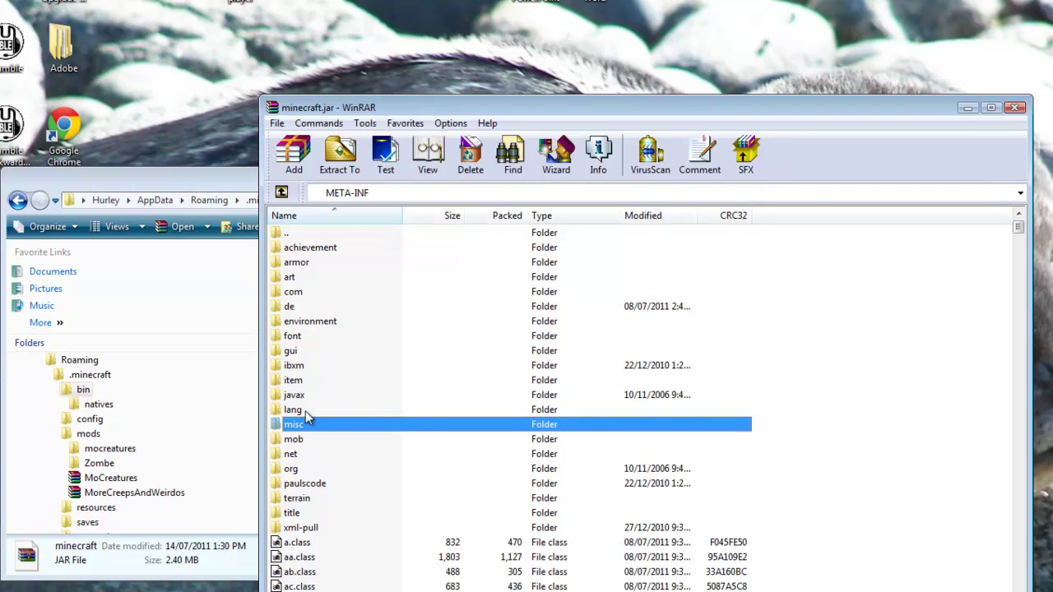
left_click(390, 195)
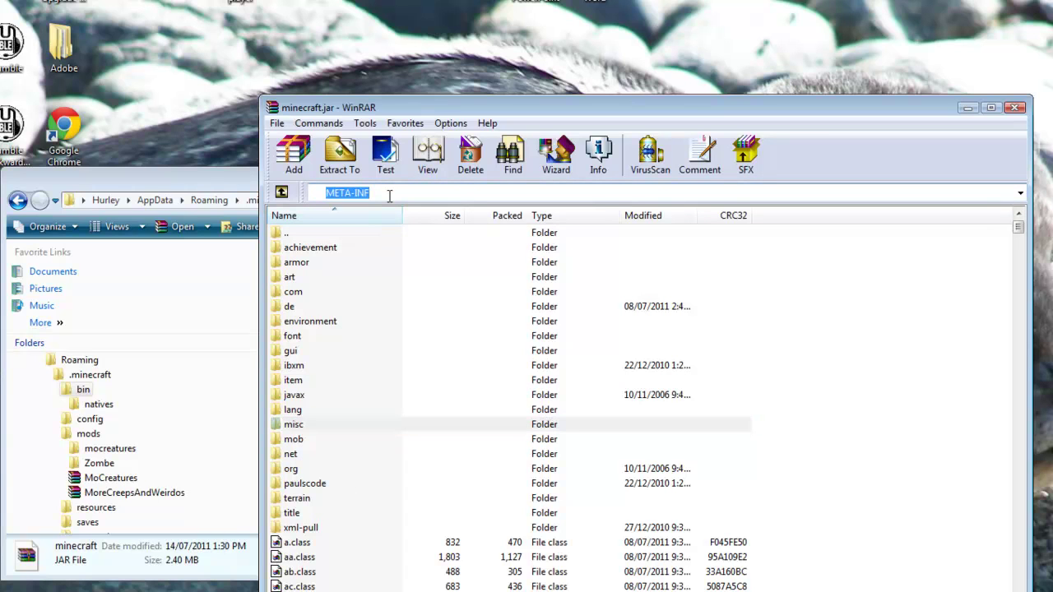
key("BackSpace")
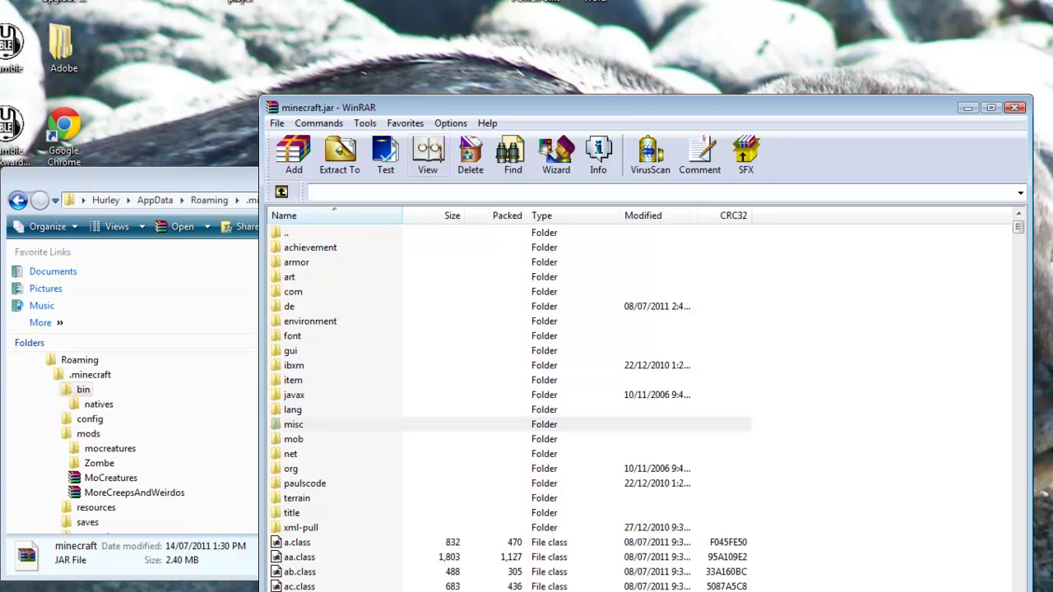
left_click(1017, 109)
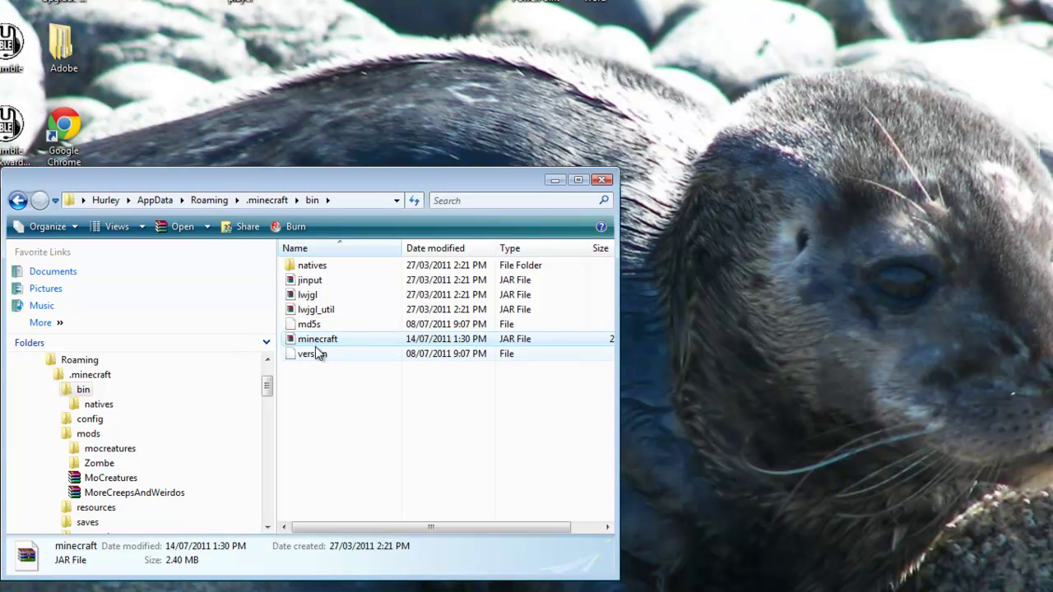
Open the config text file in the mods\Zombe folder
left_click(92, 434)
double_click(326, 311)
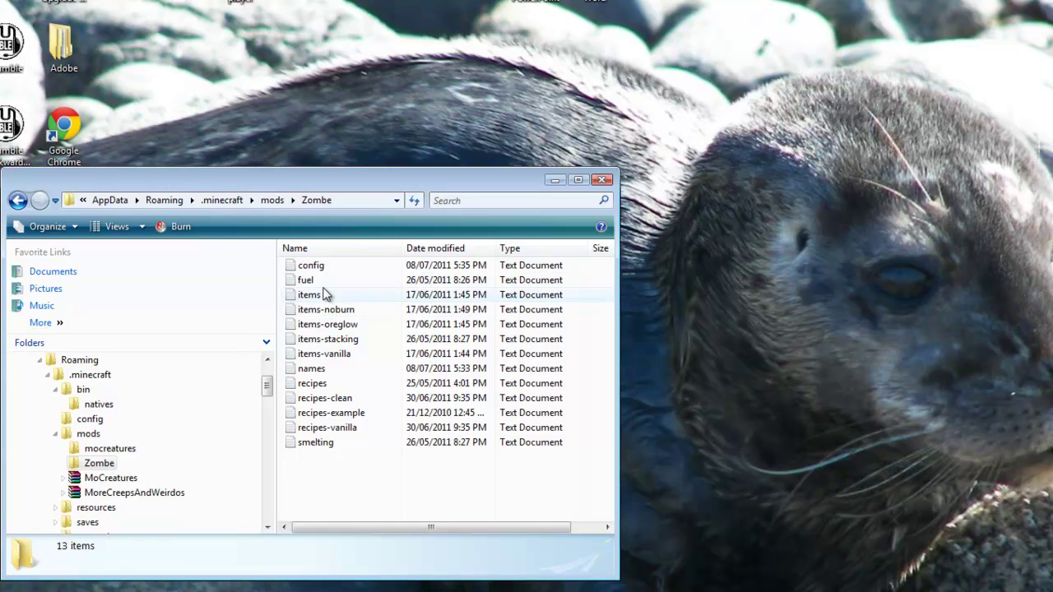
double_click(325, 271)
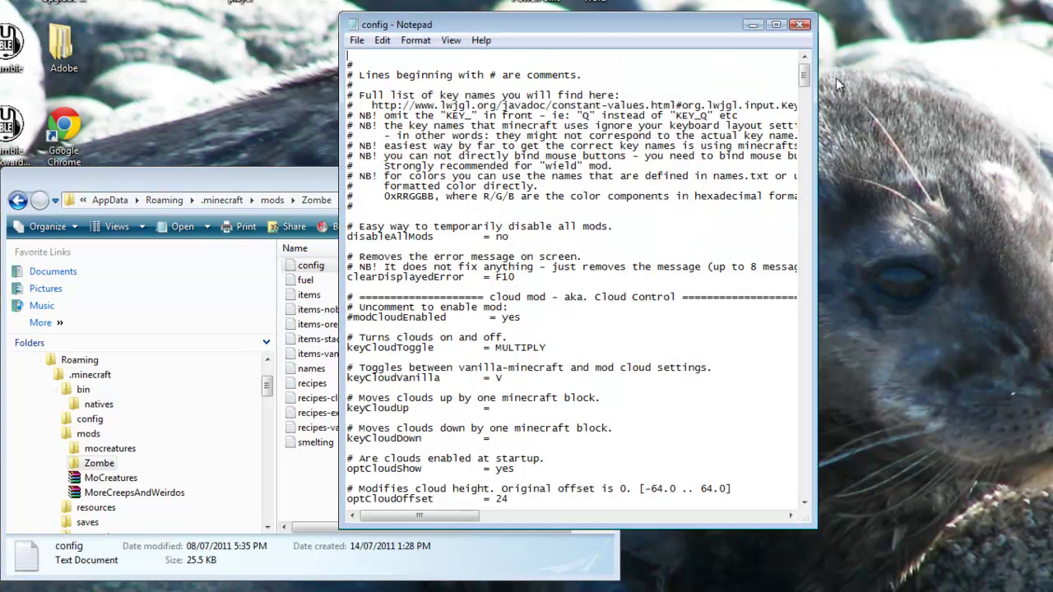
Enable the fly mod by removing the # before modFlyEnabled, save and close the config file, and close the folder window
left_click_drag(804, 78, 796, 158)
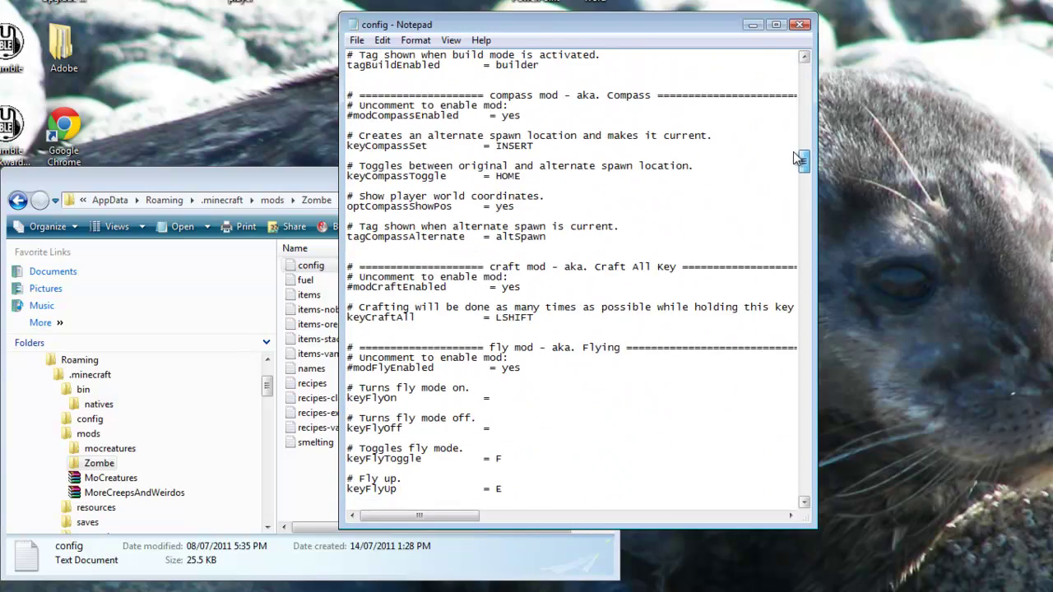
scroll(793, 151, "down", 1)
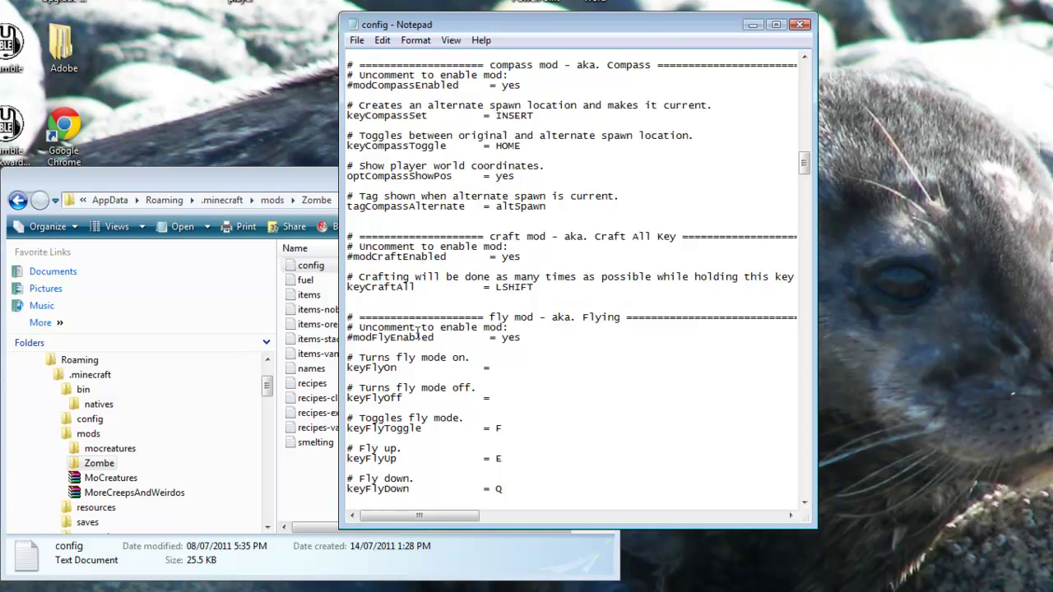
key("BackSpace")
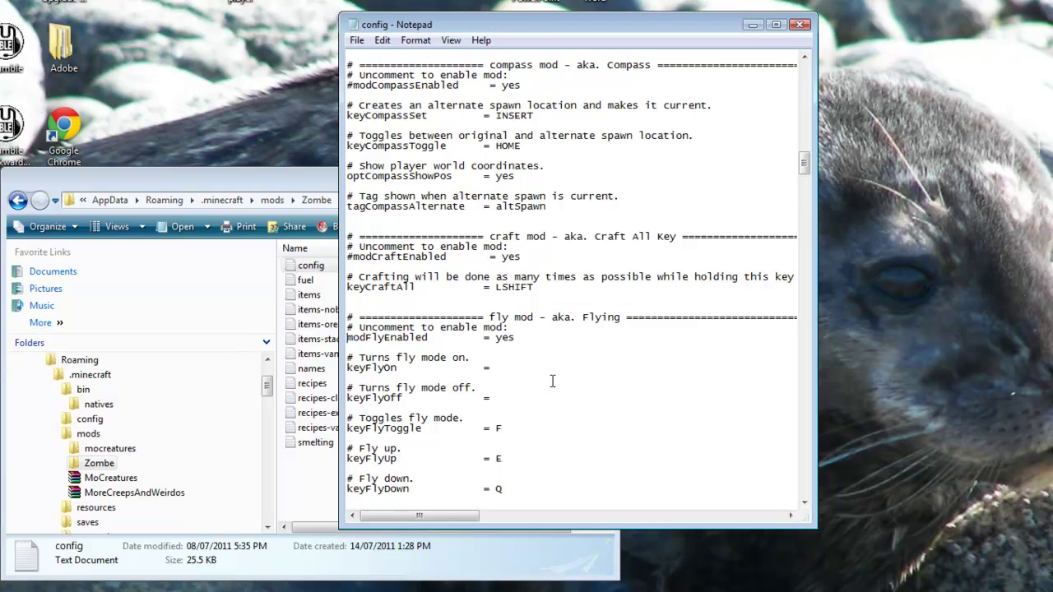
left_click(357, 40)
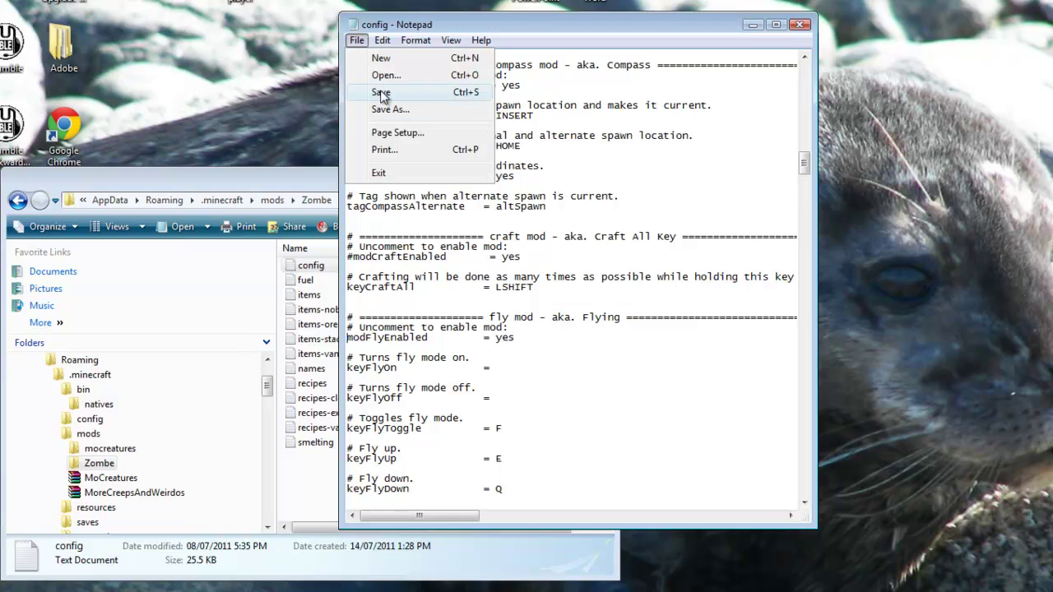
left_click(380, 91)
left_click(799, 24)
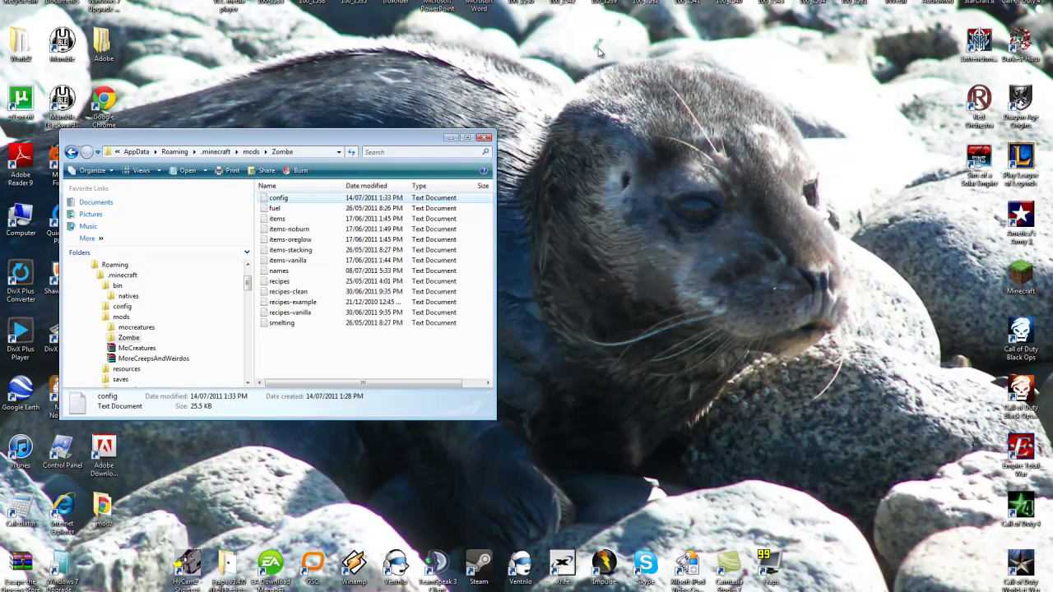
left_click(485, 138)
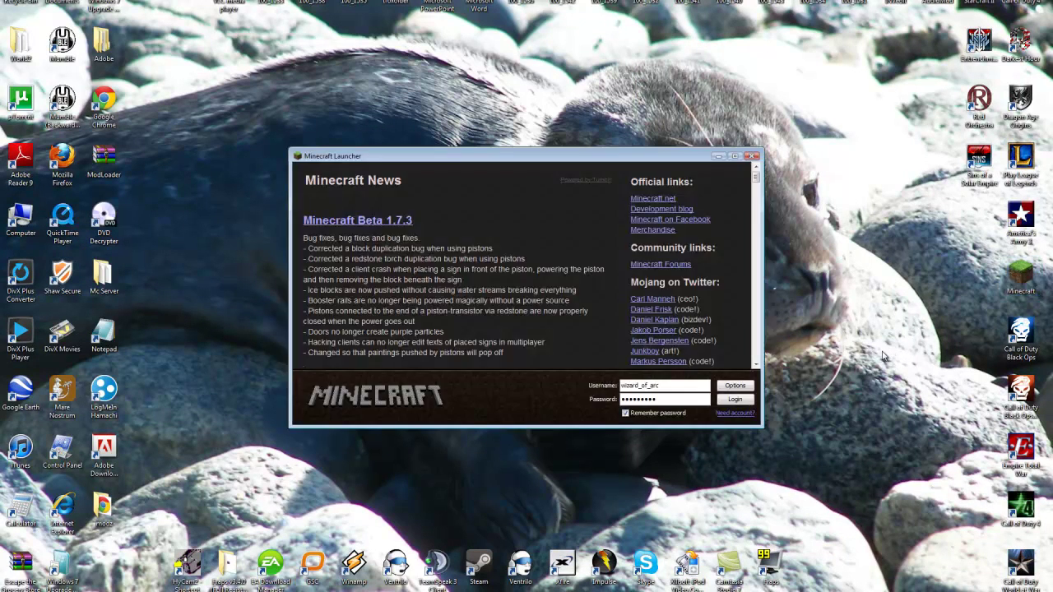
Log in through the Minecraft Launcher with the remembered account and open the singleplayer world list
left_click(742, 401)
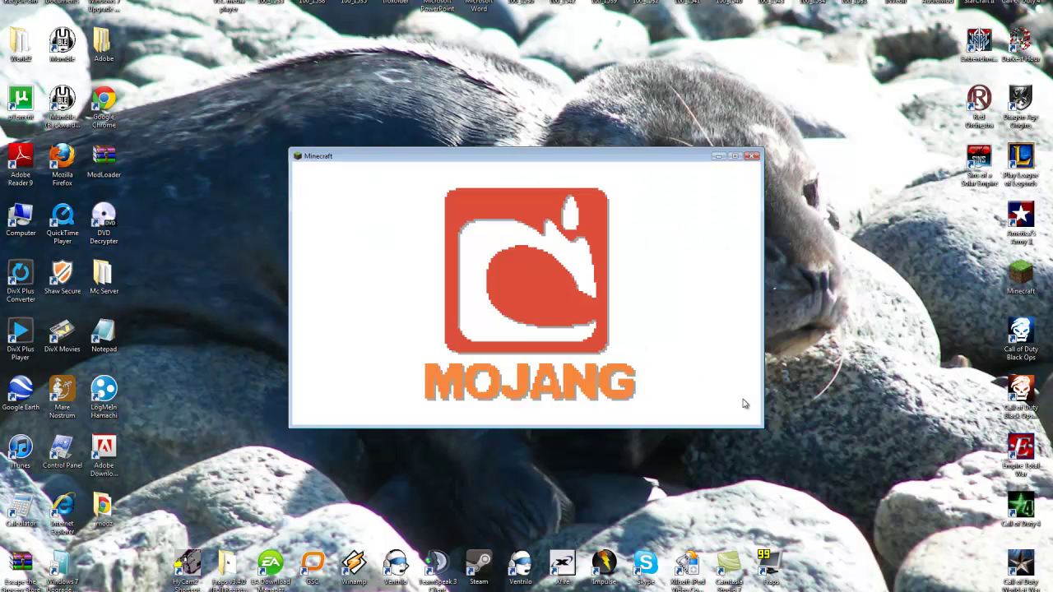
left_click(553, 292)
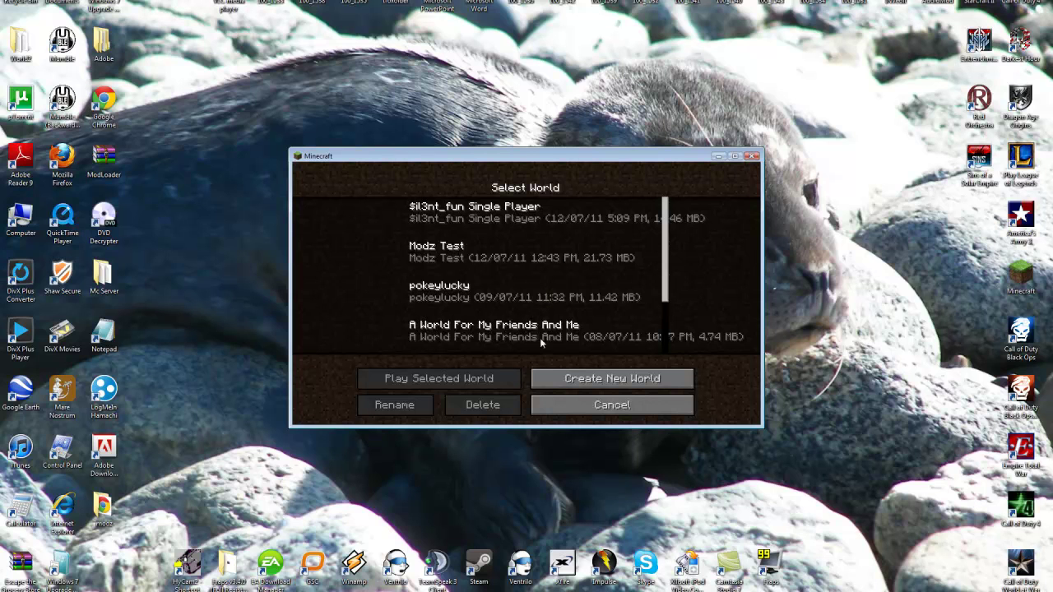
mouse_move(662, 278)
left_mouse_down()
mouse_move(648, 339)
mouse_move(656, 268)
left_mouse_up()
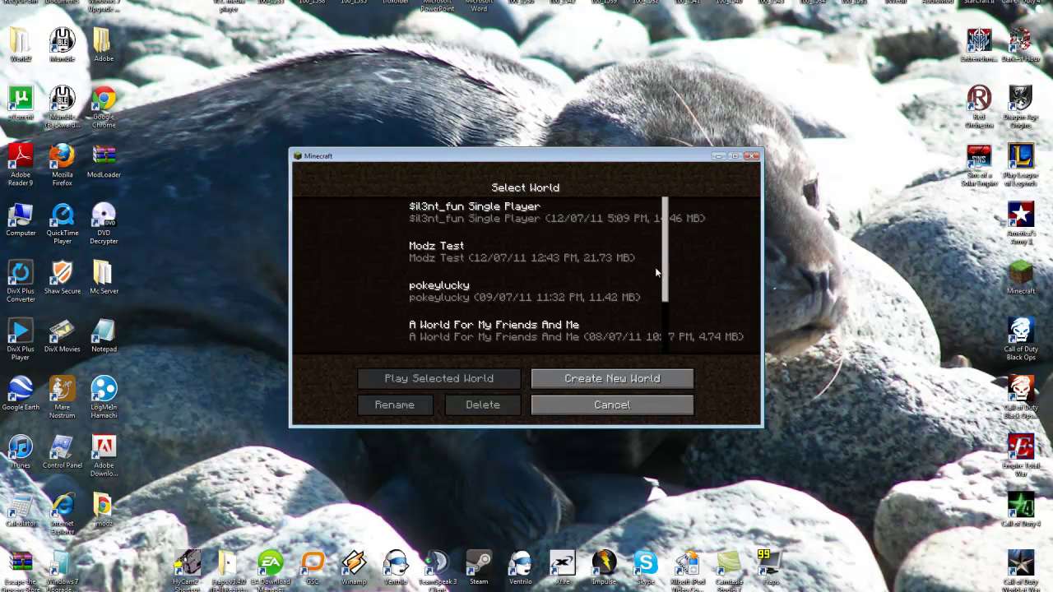
Create a new world named Fly Test with the seed left blank
left_click(613, 381)
key("BackSpace")
key("BackSpace")
key("BackSpace")
key("BackSpace")
key("BackSpace")
key("BackSpace")
key("BackSpace")
key("BackSpace")
type("F")
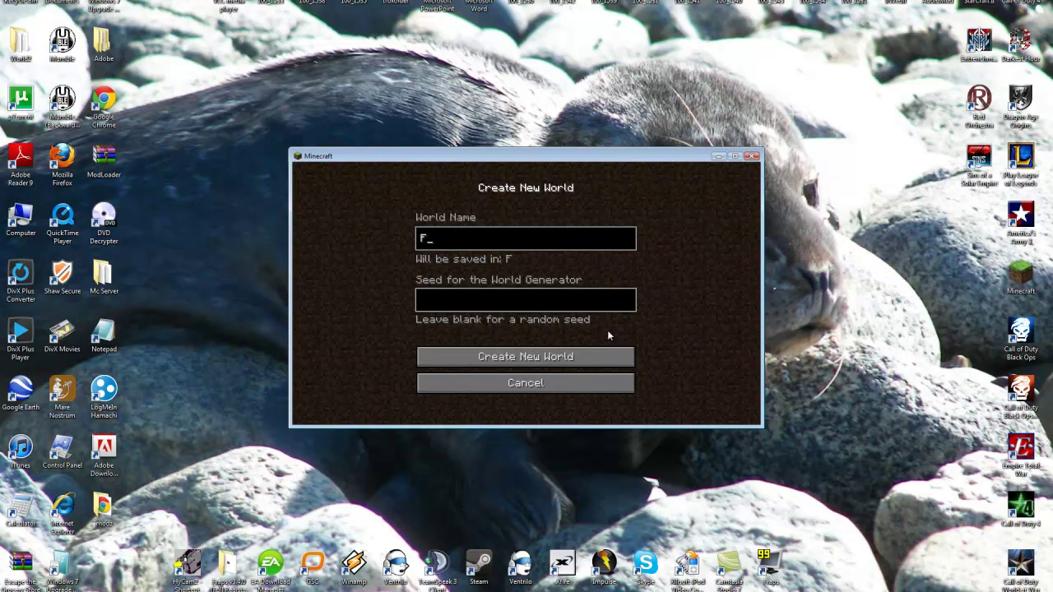
type("ly Test")
left_click(555, 360)
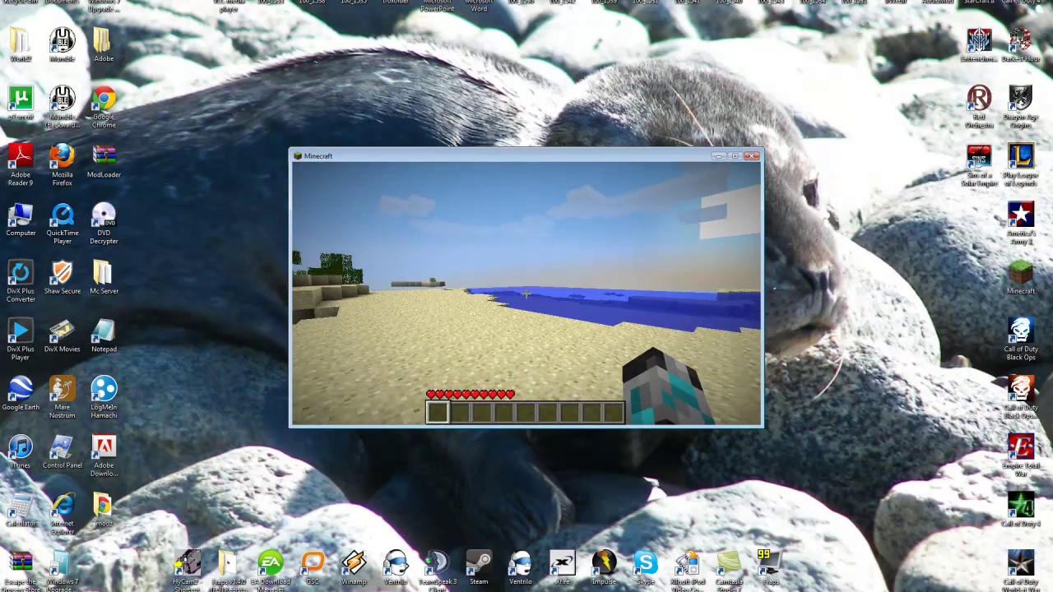
Test the fly mod by turning fly mode on and moving forward along the beach
mouse_move(525, 293)
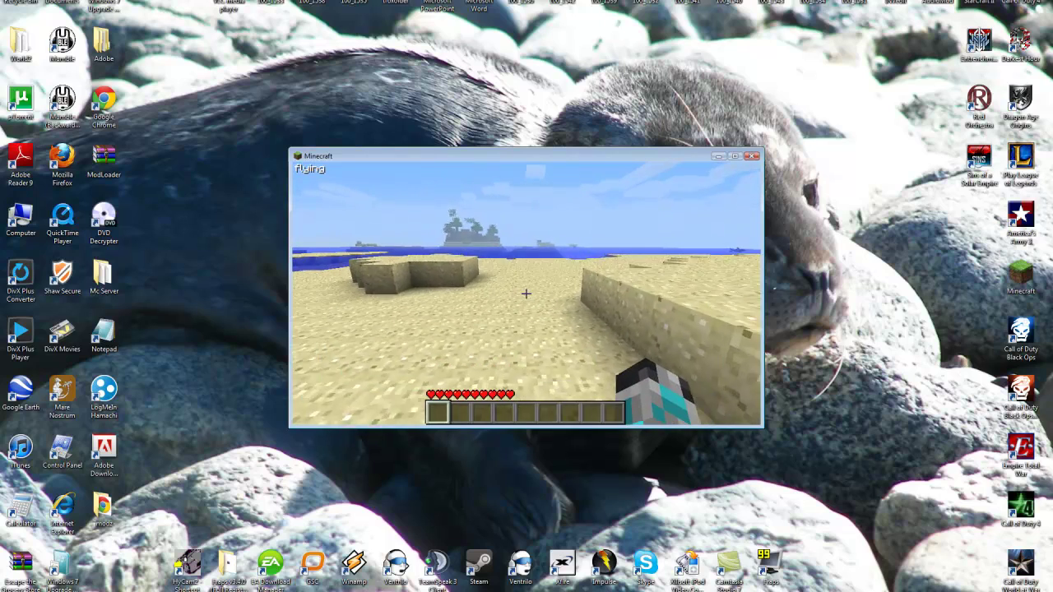
key("w")
key("w")
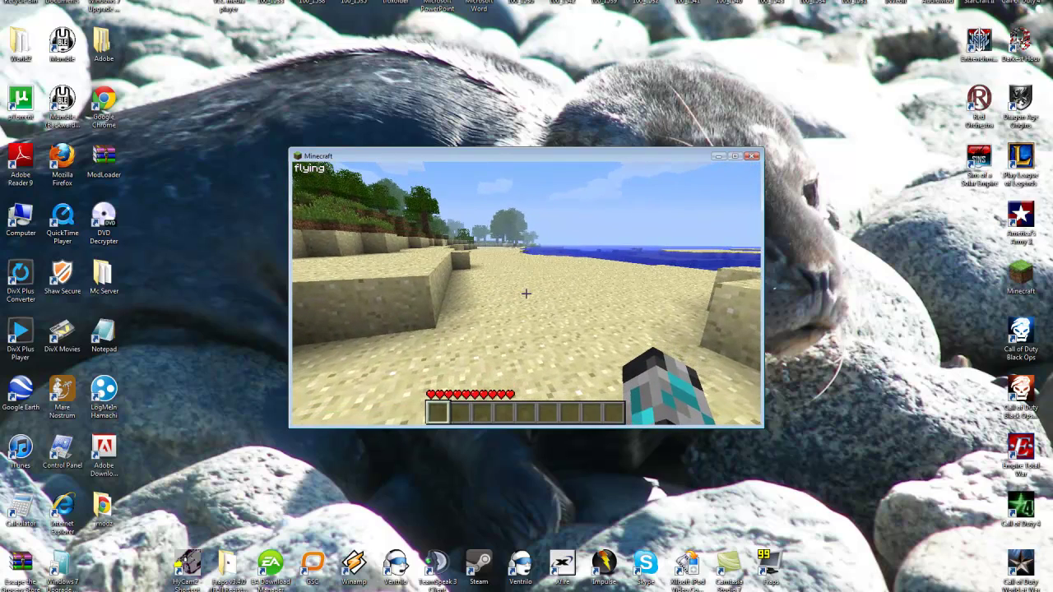
key("w")
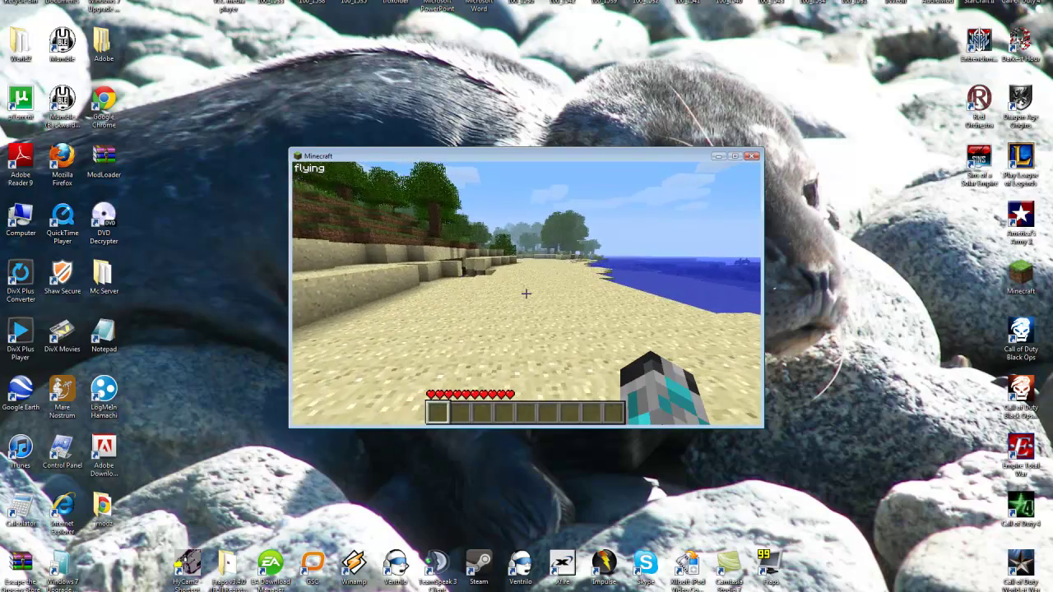
key("w")
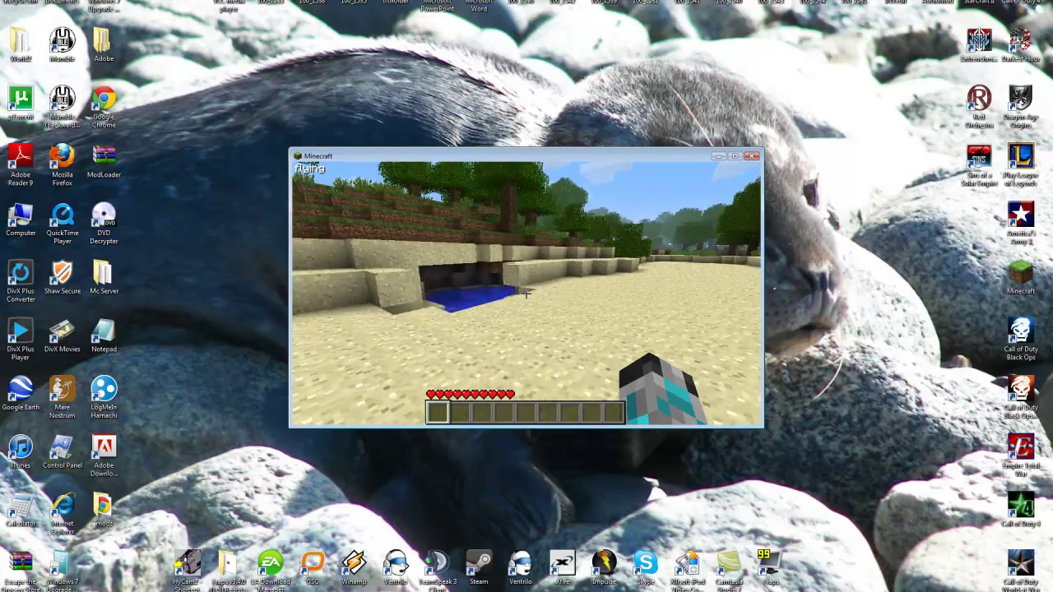
Move forward in fly mode along the sandy beach, turning to travel in different directions near the water
key("w")
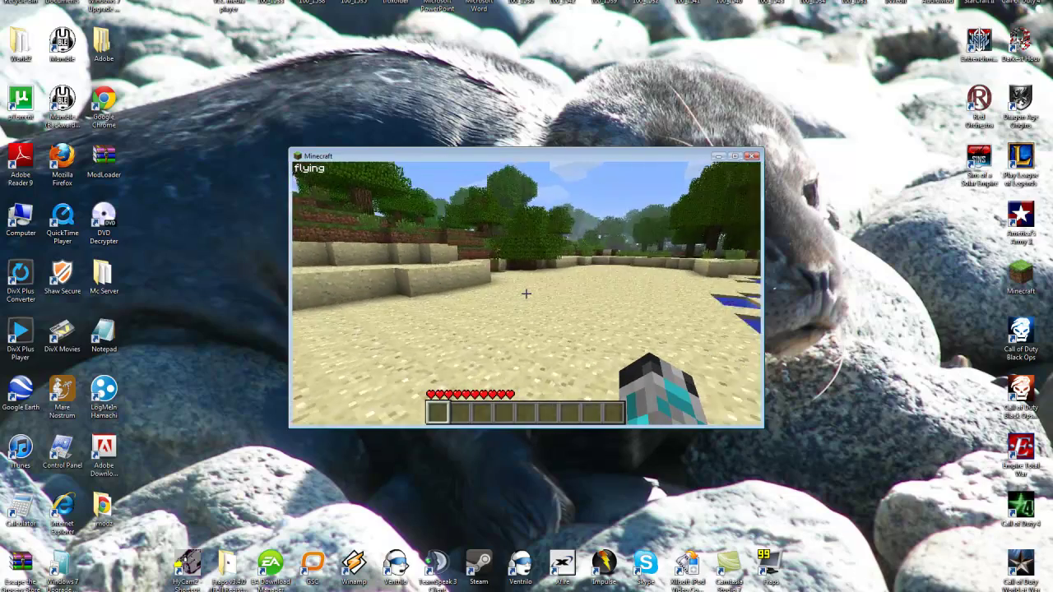
key("w")
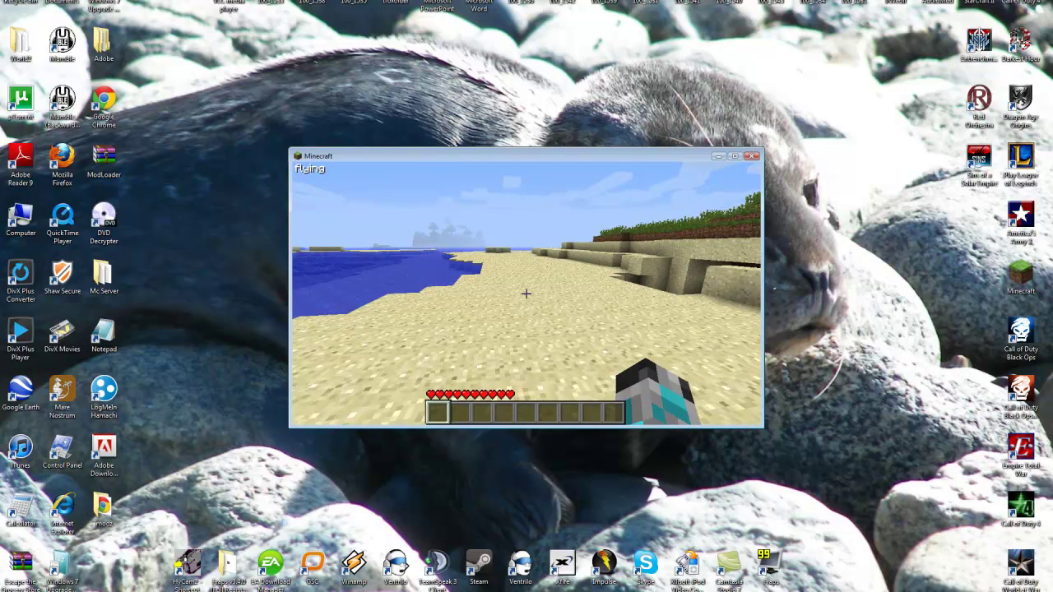
key("w")
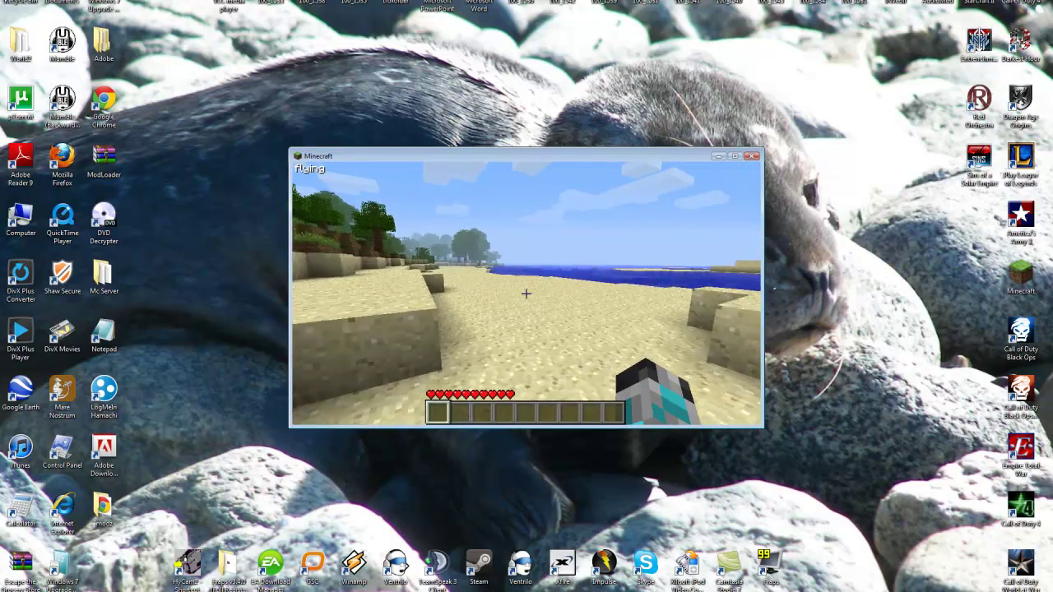
key("w")
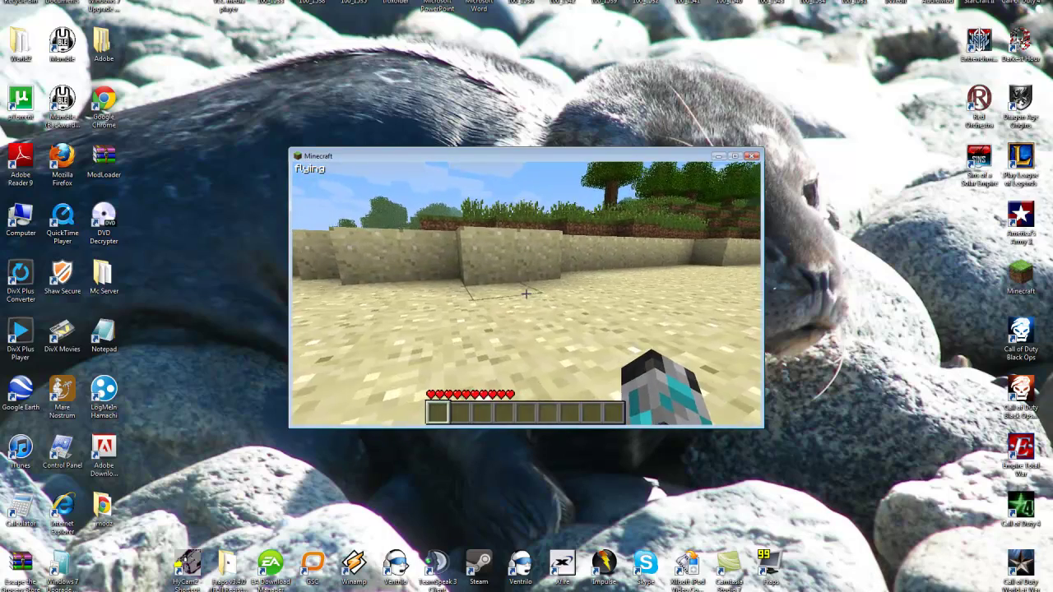
key("w")
Fly straight up from the beach until high above the coastline and look down over the sand and water
key("space")
key("space")
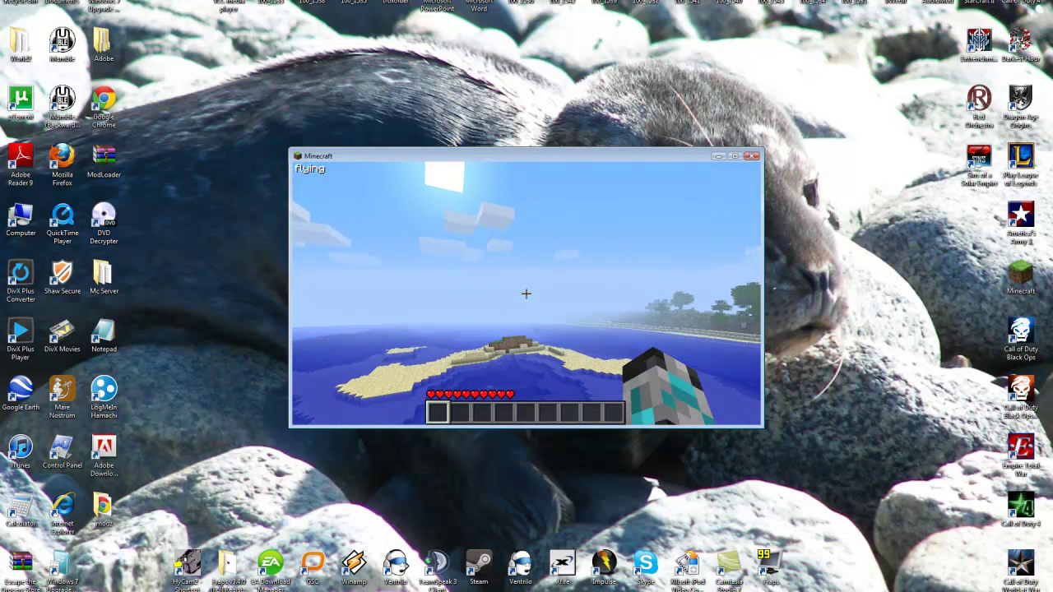
key("space")
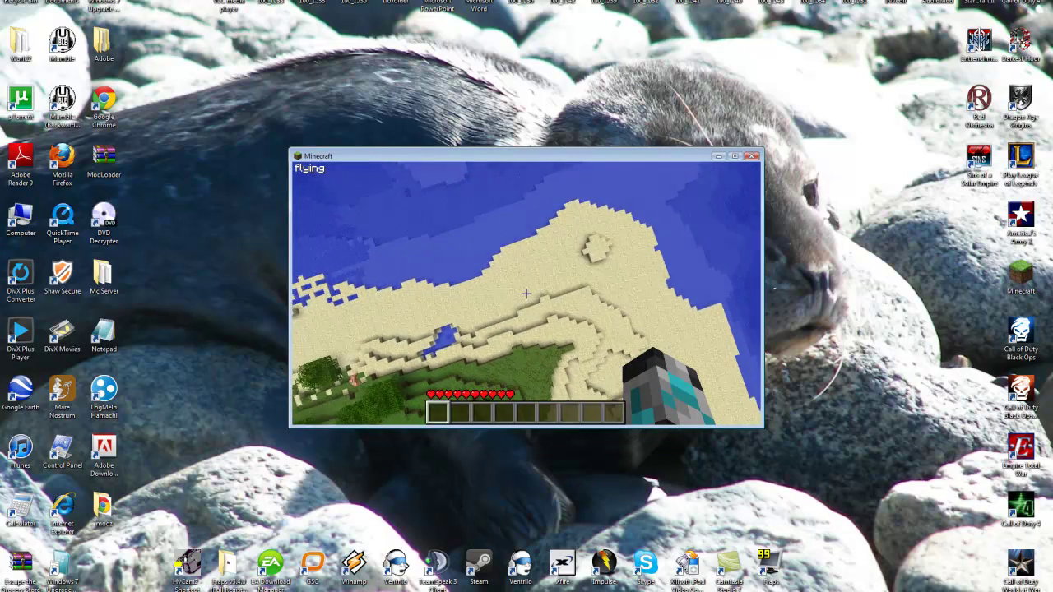